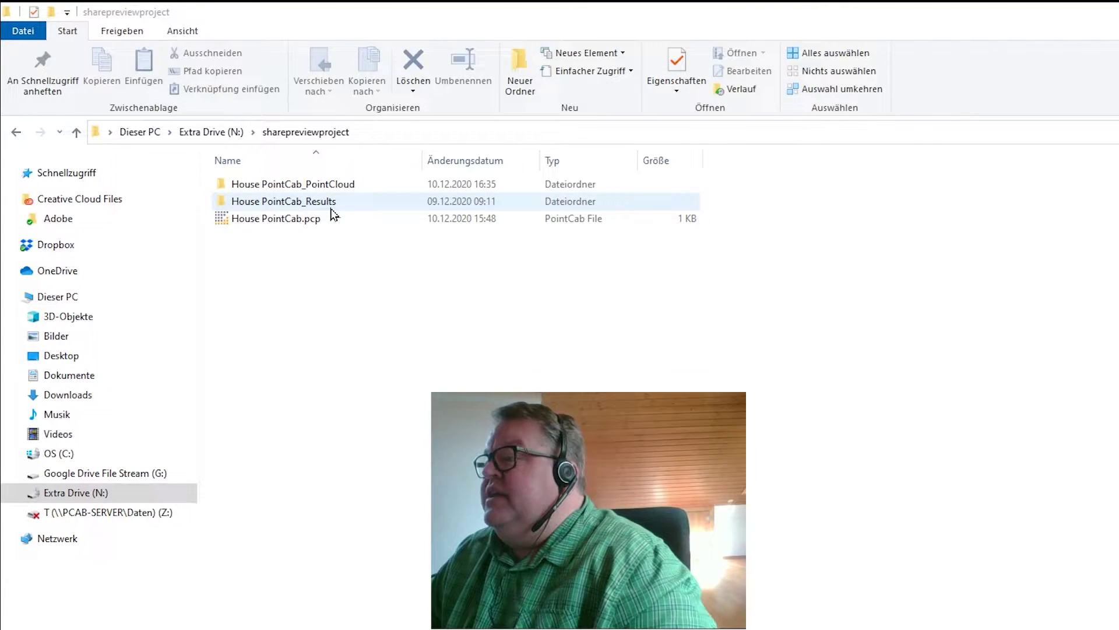
# Browse the House PointCab_Results and Orthophotos folders, then launch PointCabShareStarter.exe from Extra Drive (N:)
pyautogui.doubleClick(331, 203)
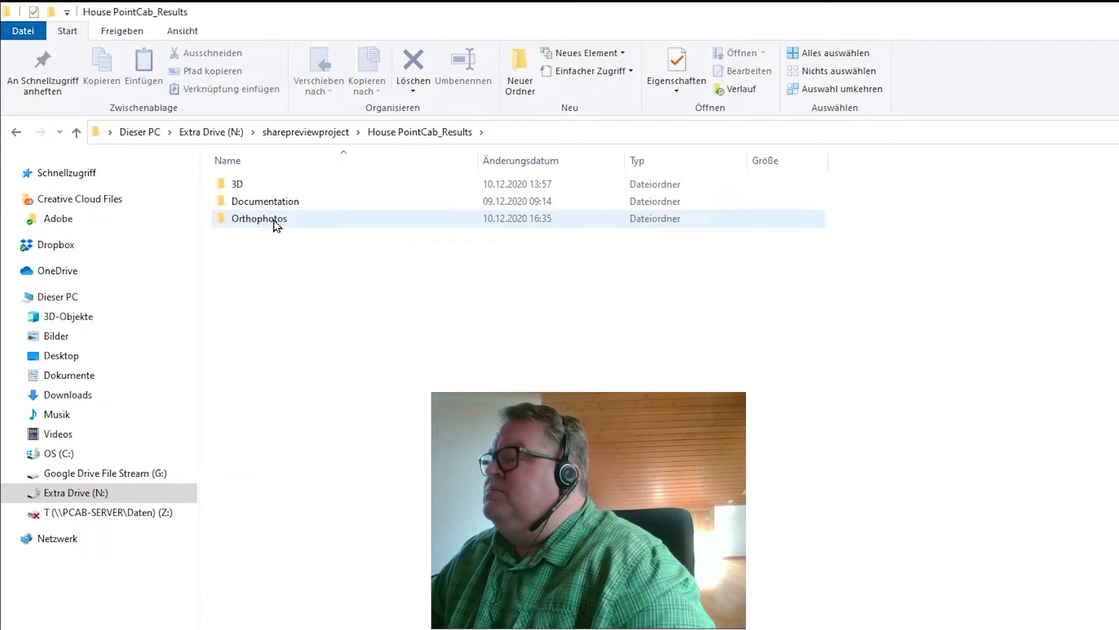
pyautogui.doubleClick(276, 220)
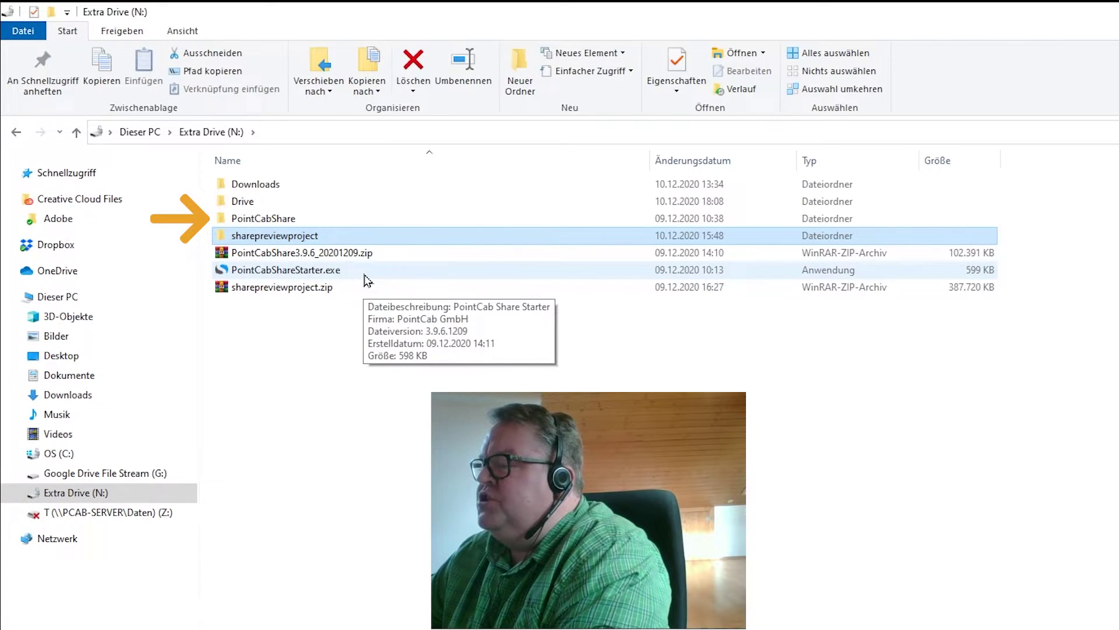
pyautogui.doubleClick(332, 271)
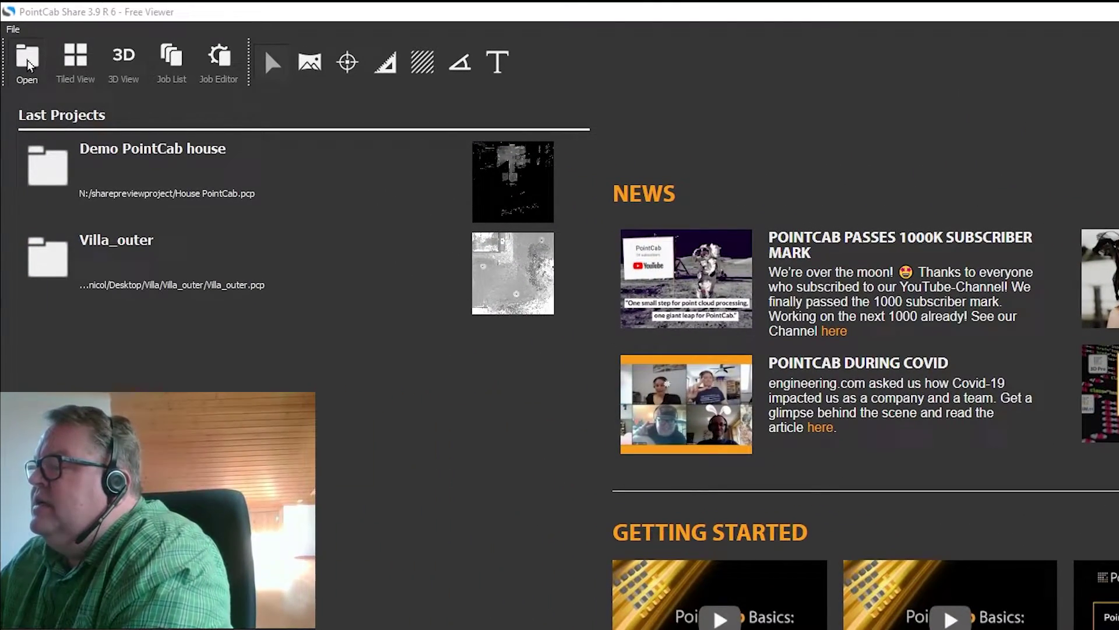
# Open the House PointCab.pcp project in PointCab Share
pyautogui.click(28, 63)
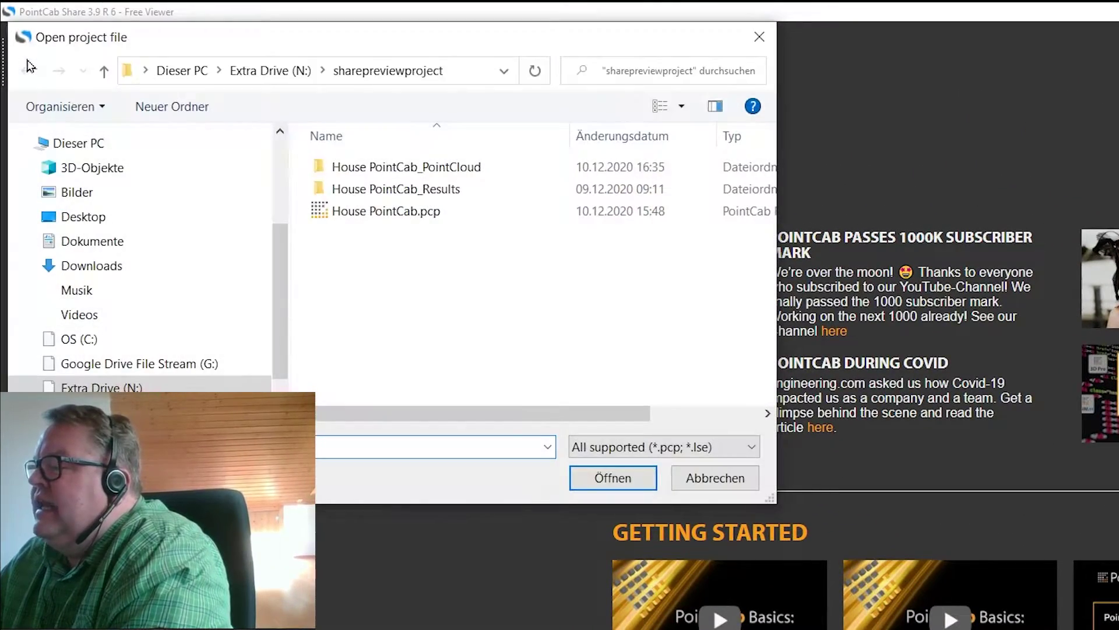
pyautogui.click(388, 214)
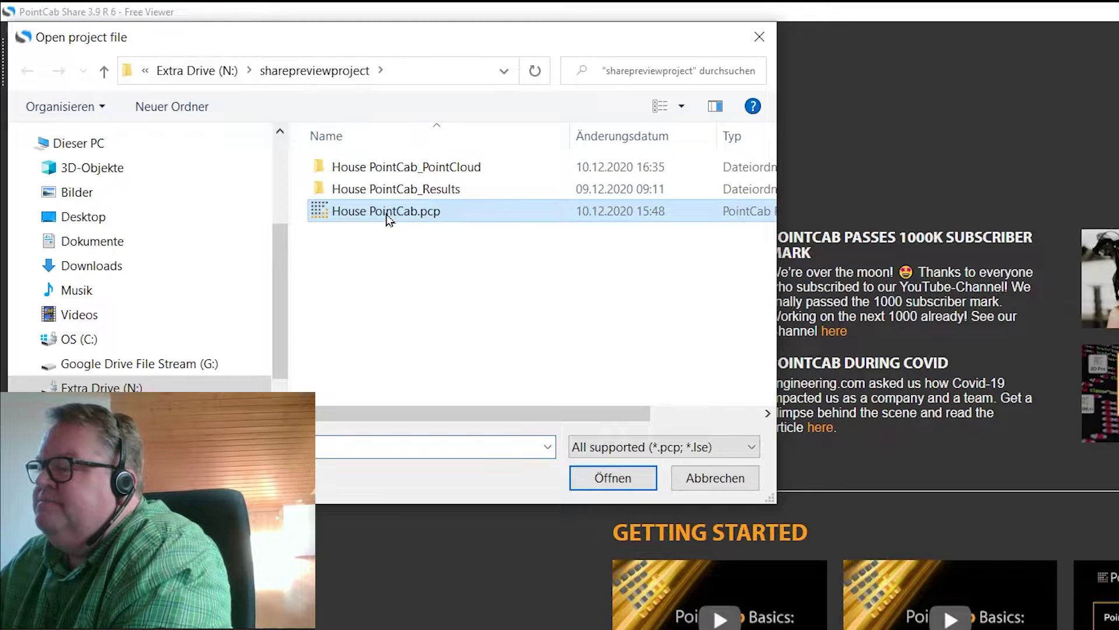
pyautogui.click(612, 479)
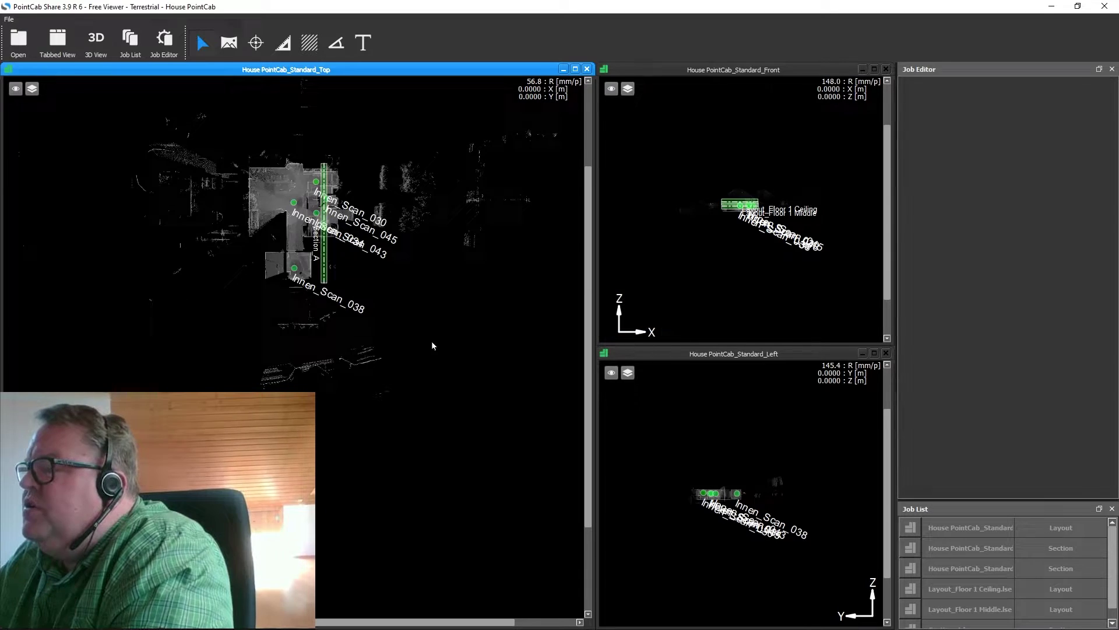
# Zoom the top and front views and enlarge the Job List to show all six jobs
pyautogui.scroll(5, 315, 274)
pyautogui.scroll(-3, 427, 442)
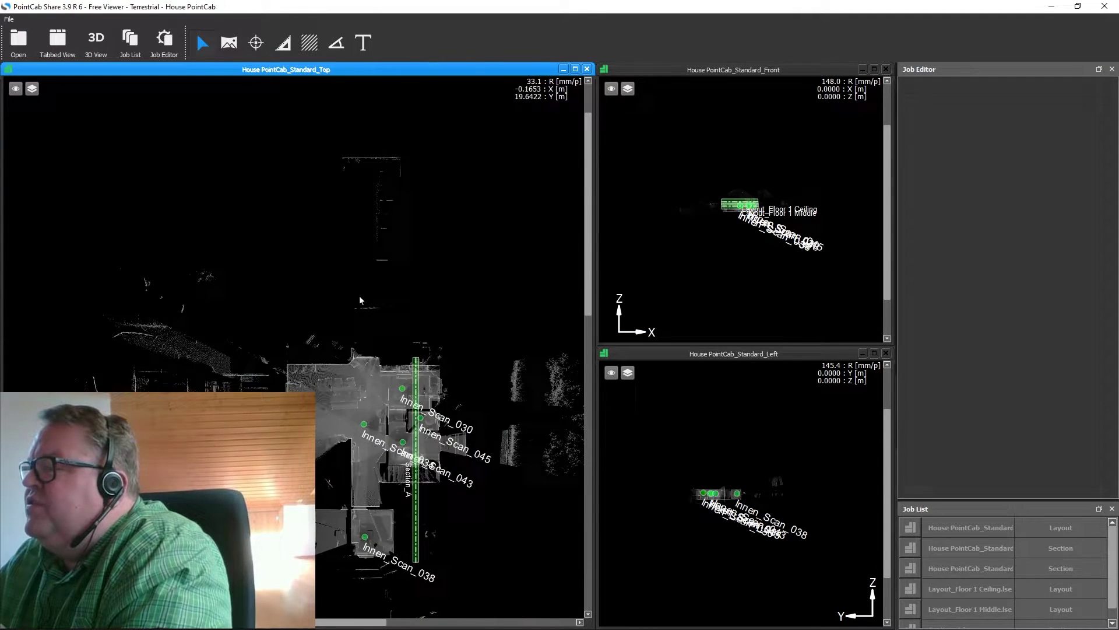
pyautogui.moveTo(427, 441); pyautogui.dragTo(340, 322)
pyautogui.click(840, 233)
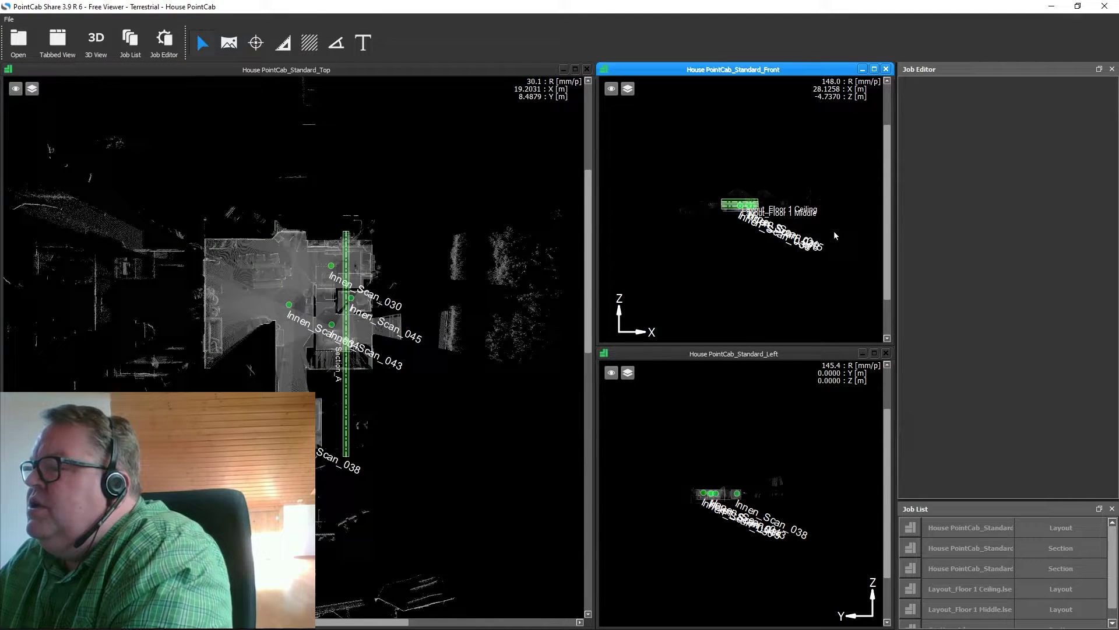
pyautogui.scroll(3, 839, 233)
pyautogui.scroll(4, 631, 184)
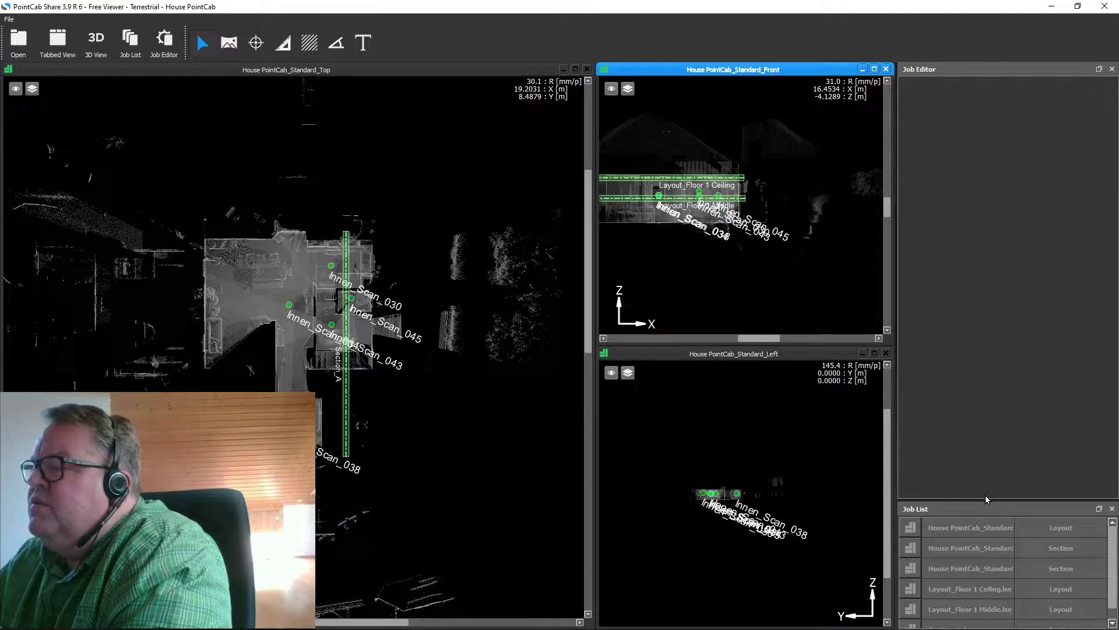
pyautogui.moveTo(986, 499); pyautogui.dragTo(980, 383)
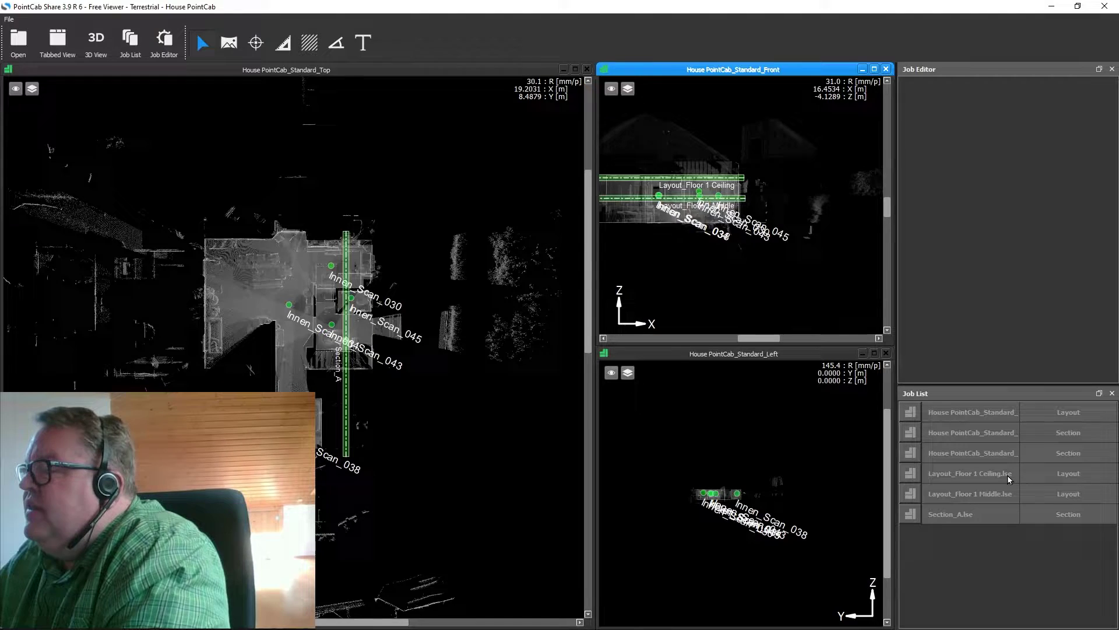
# Open Layout_Floor 1 Middle.lse from the Job List in a new view window
pyautogui.click(989, 498)
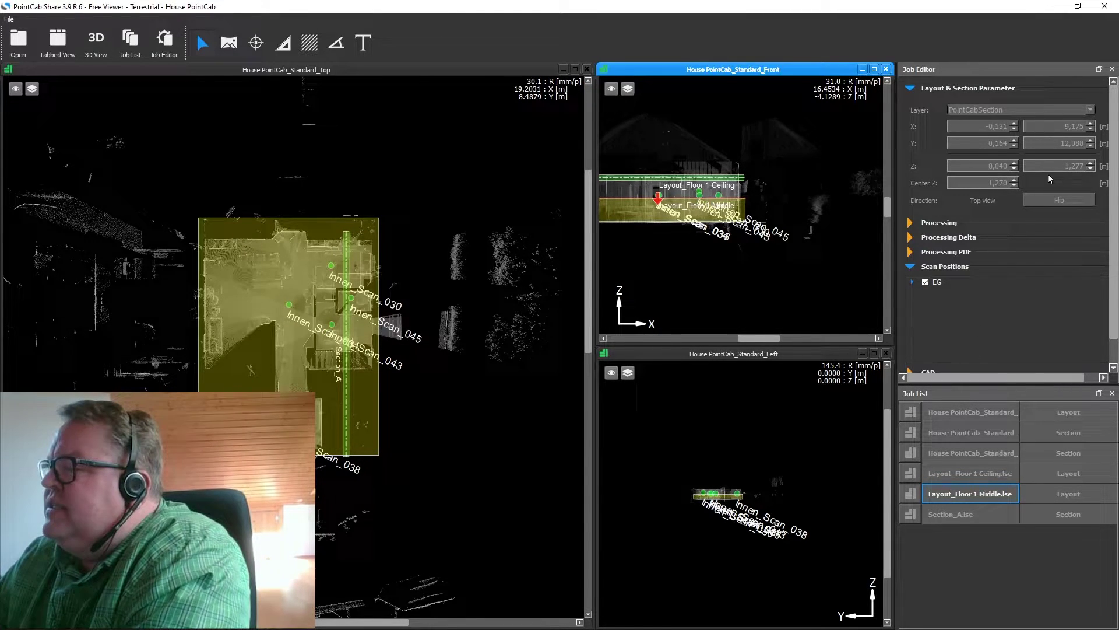
pyautogui.doubleClick(954, 495)
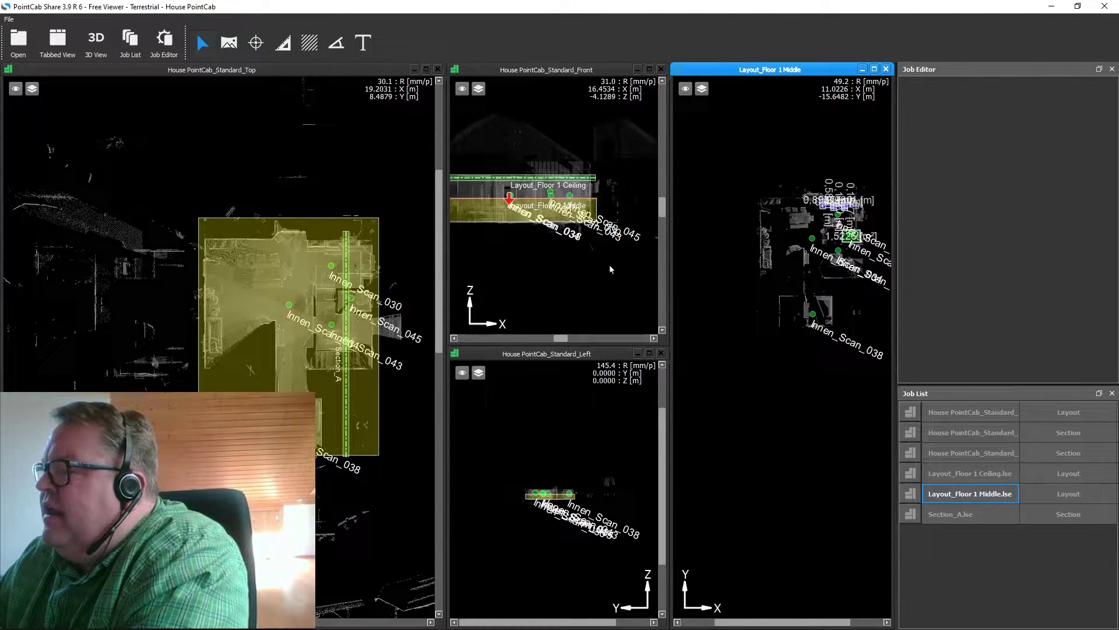
# In tabbed layout, zoom the Layout_Floor 1 Middle plan onto walls measured 0.8937, 0.9344, 0.9301 m
pyautogui.click(57, 39)
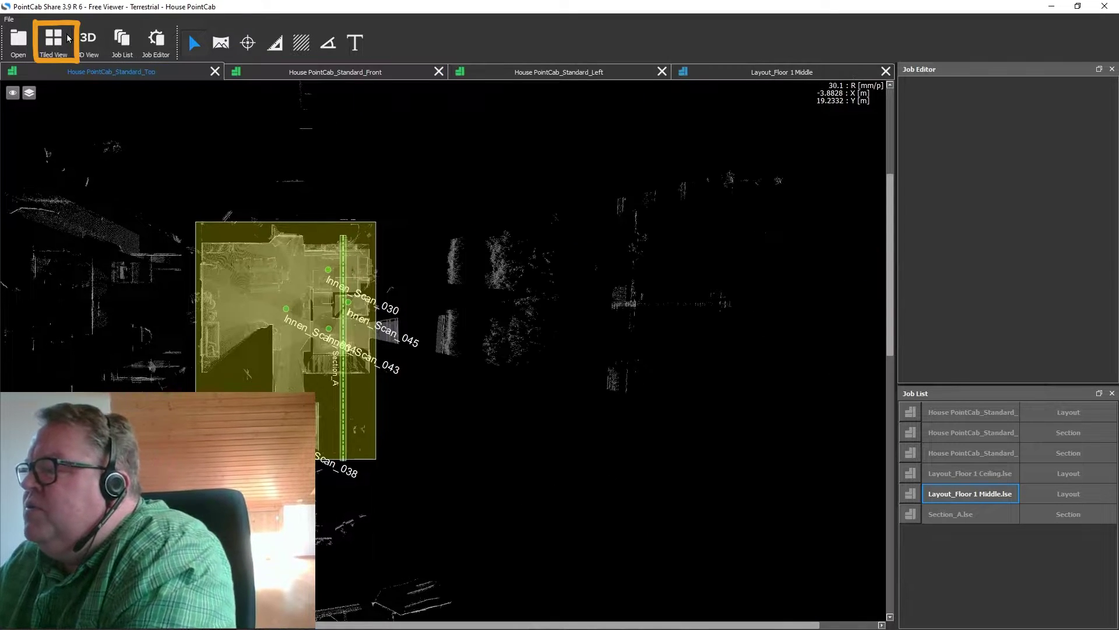
pyautogui.click(763, 74)
pyautogui.scroll(5, 466, 210)
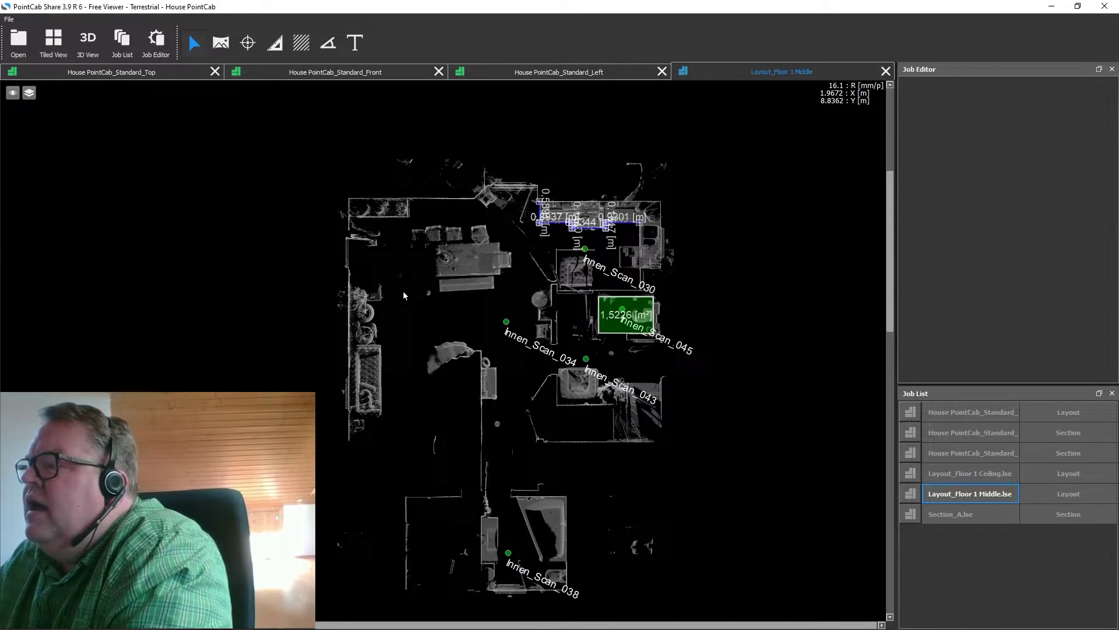
pyautogui.scroll(1, 639, 330)
pyautogui.scroll(5, 639, 330)
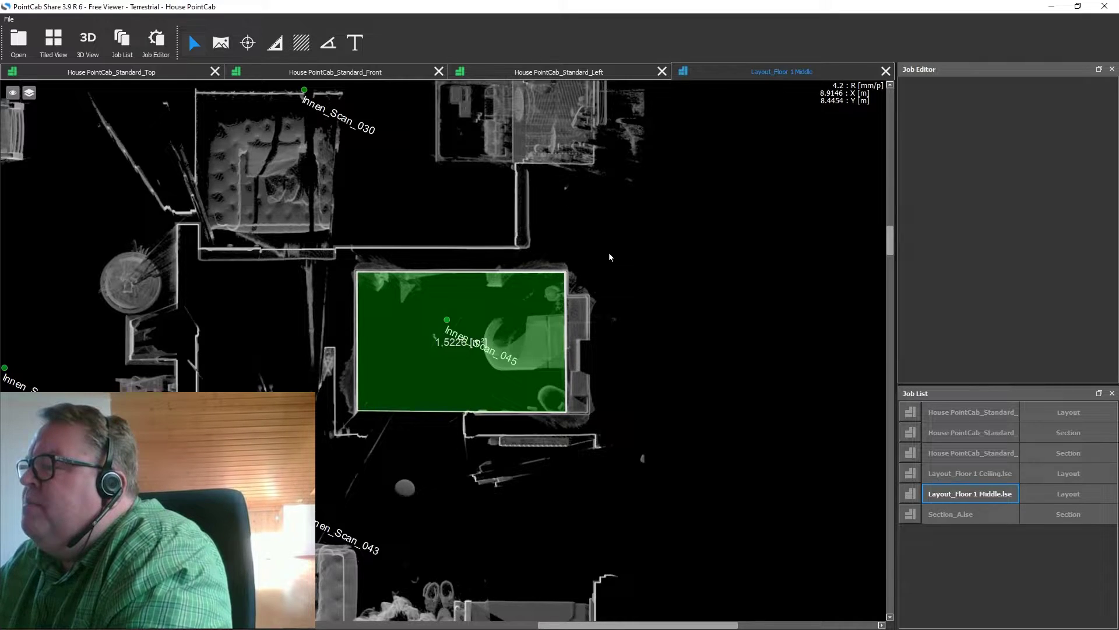
pyautogui.scroll(-3, 498, 170)
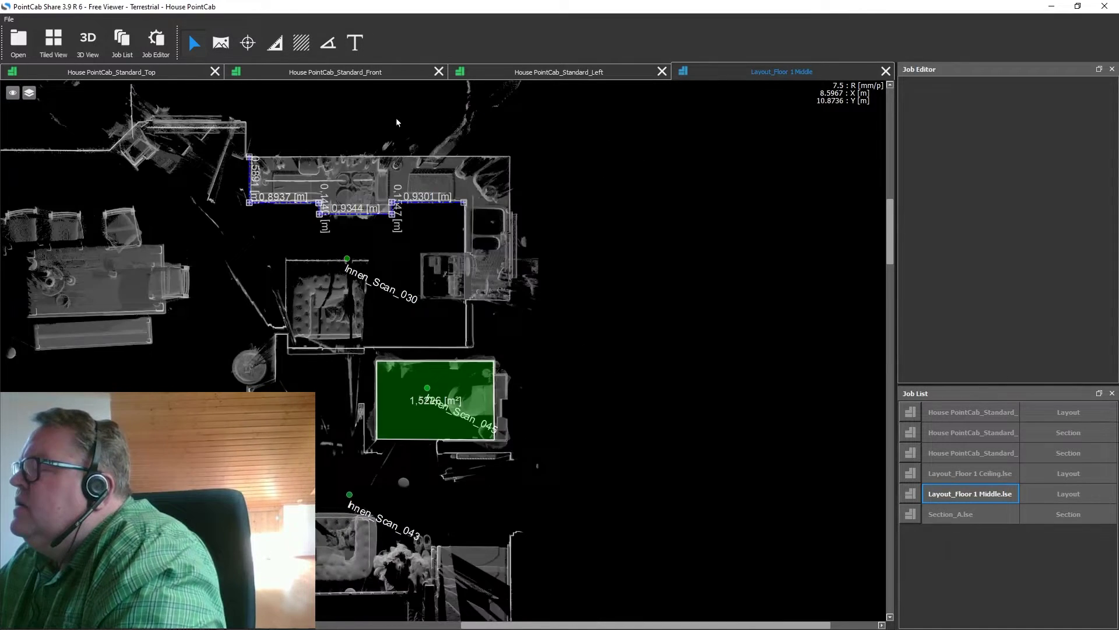
pyautogui.scroll(3, 288, 193)
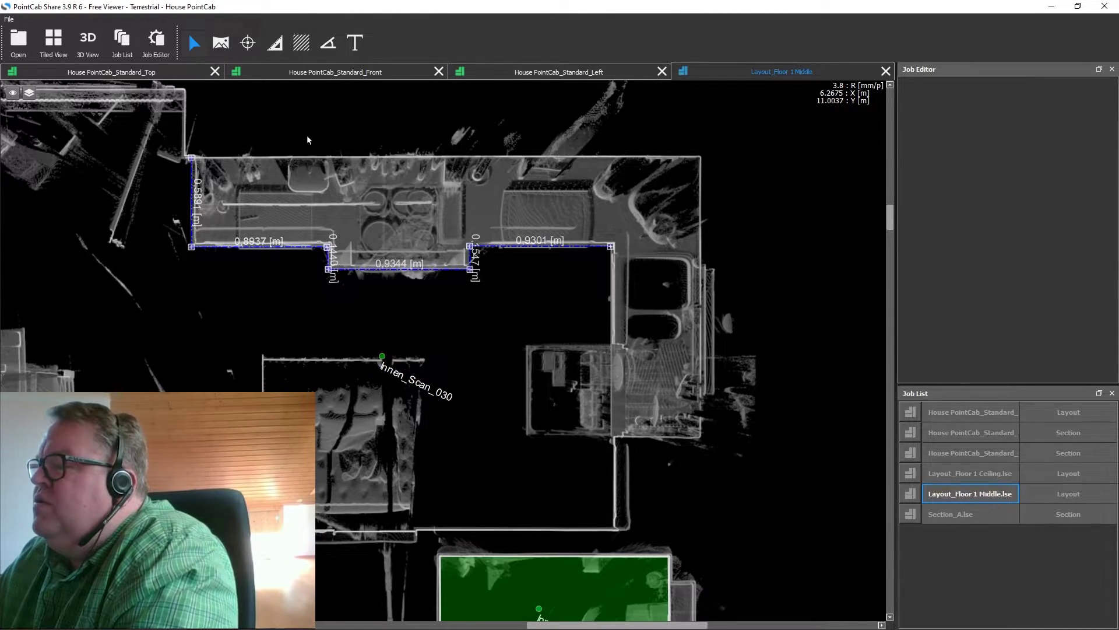
# Draw and close the 0,3392 m² area polygon on the Floor 1 Middle layout
pyautogui.click(301, 45)
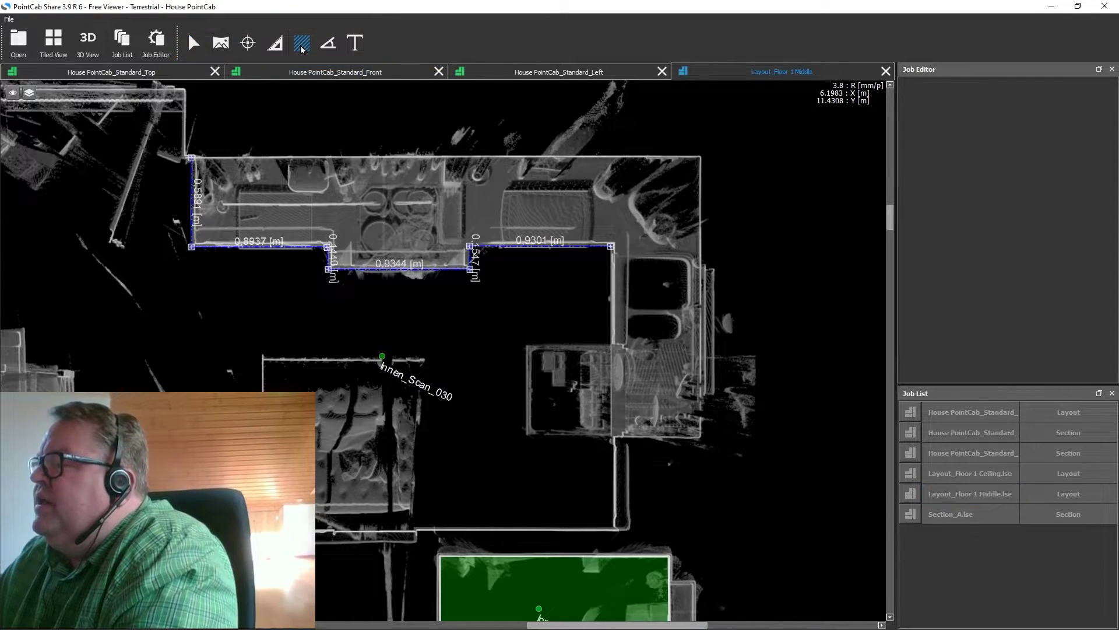
pyautogui.click(527, 345)
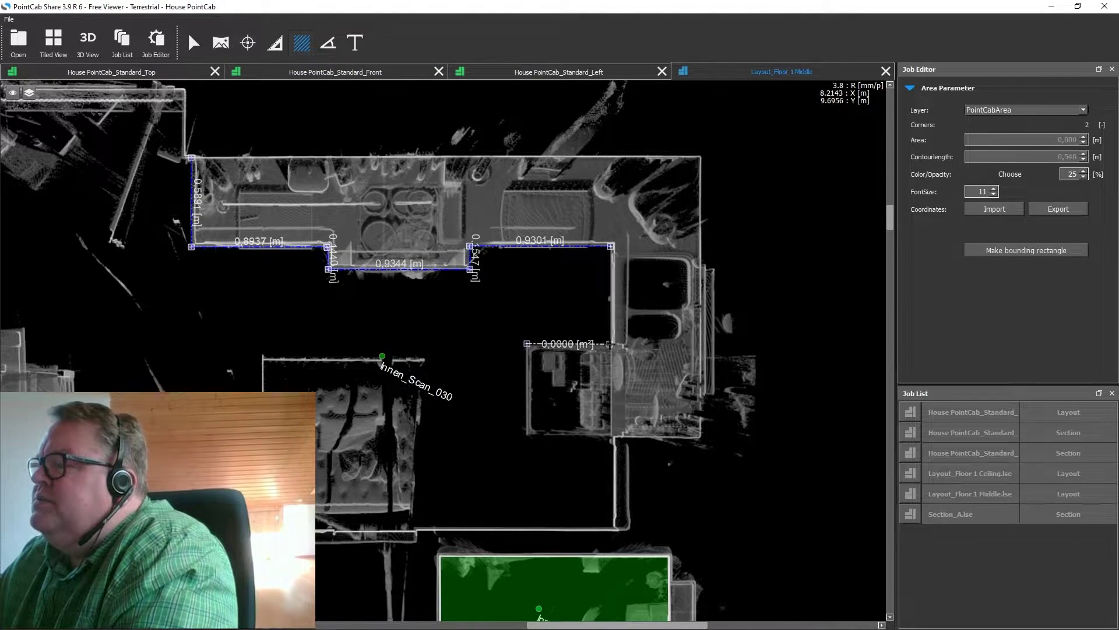
pyautogui.click(610, 436)
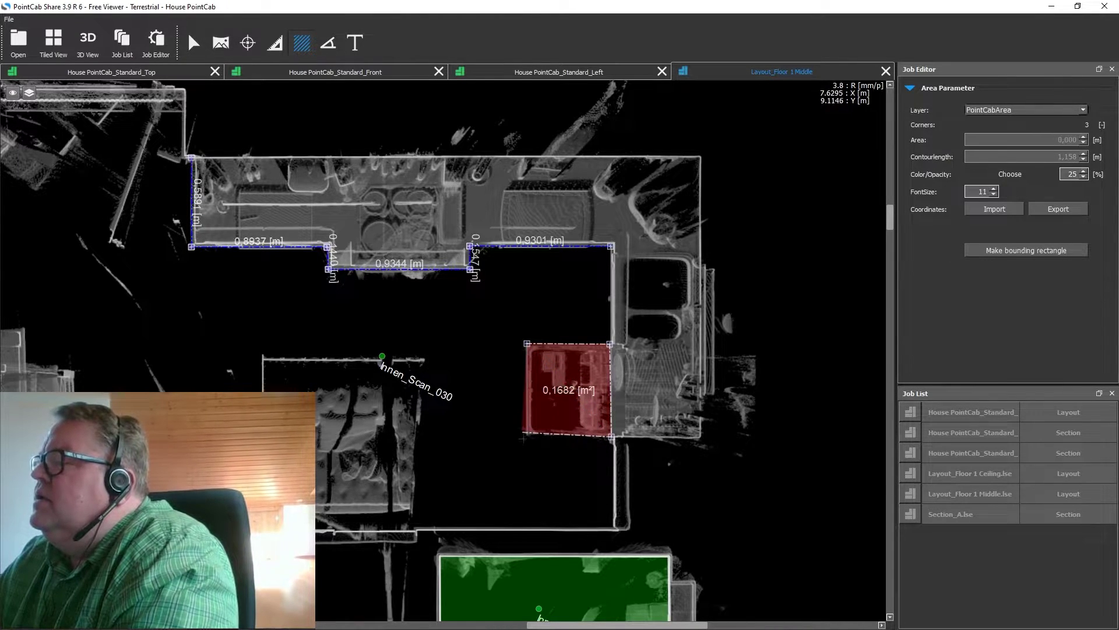
pyautogui.scroll(4, 522, 438)
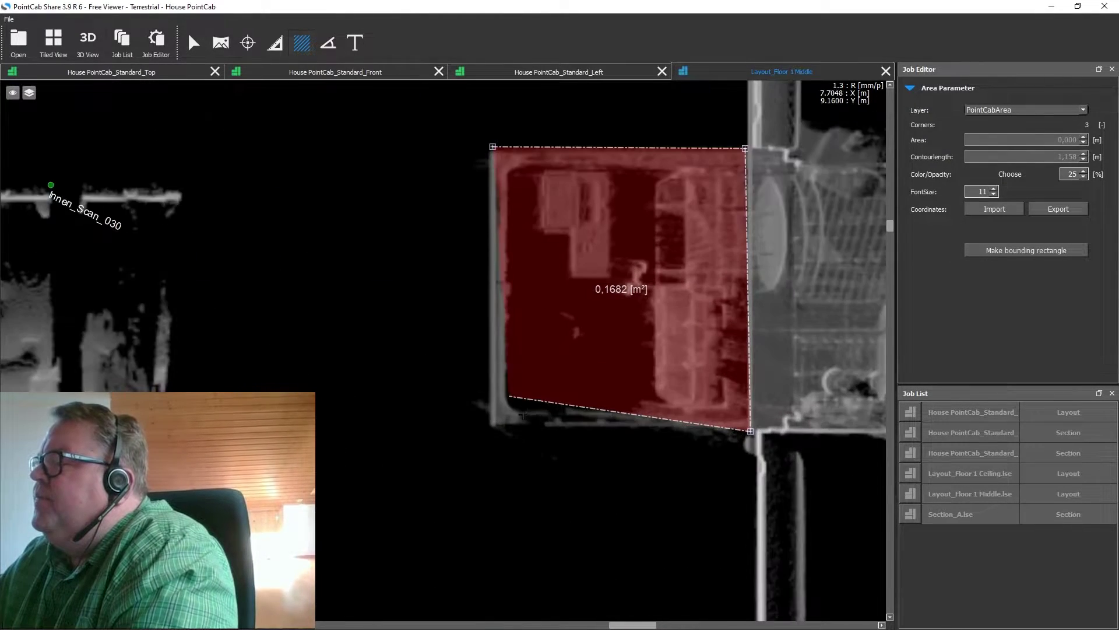
pyautogui.click(489, 427)
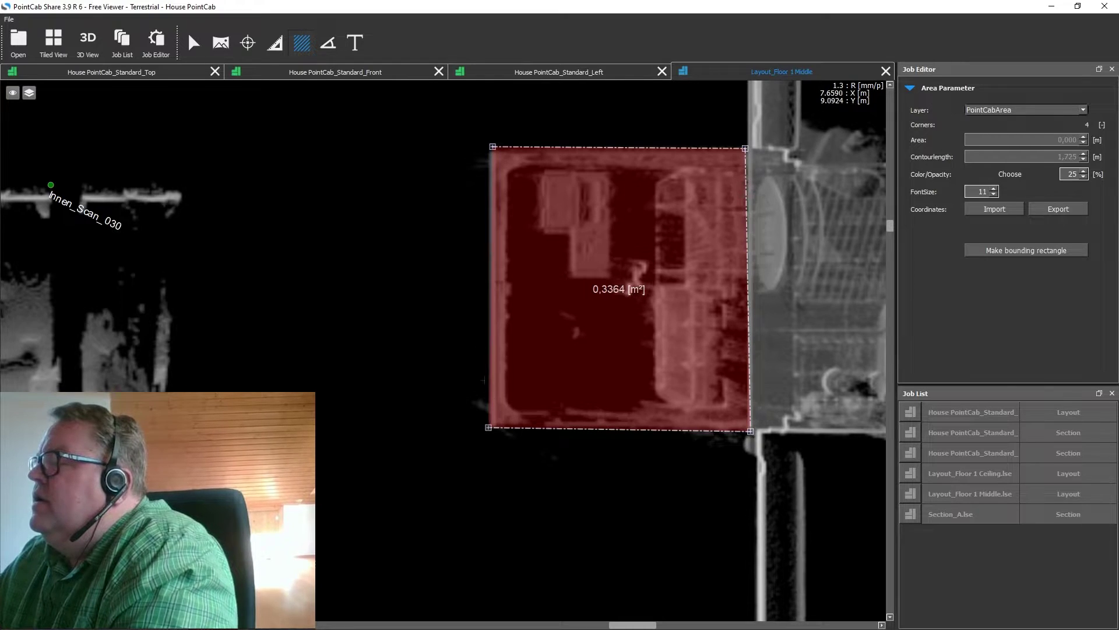
pyautogui.click(491, 148)
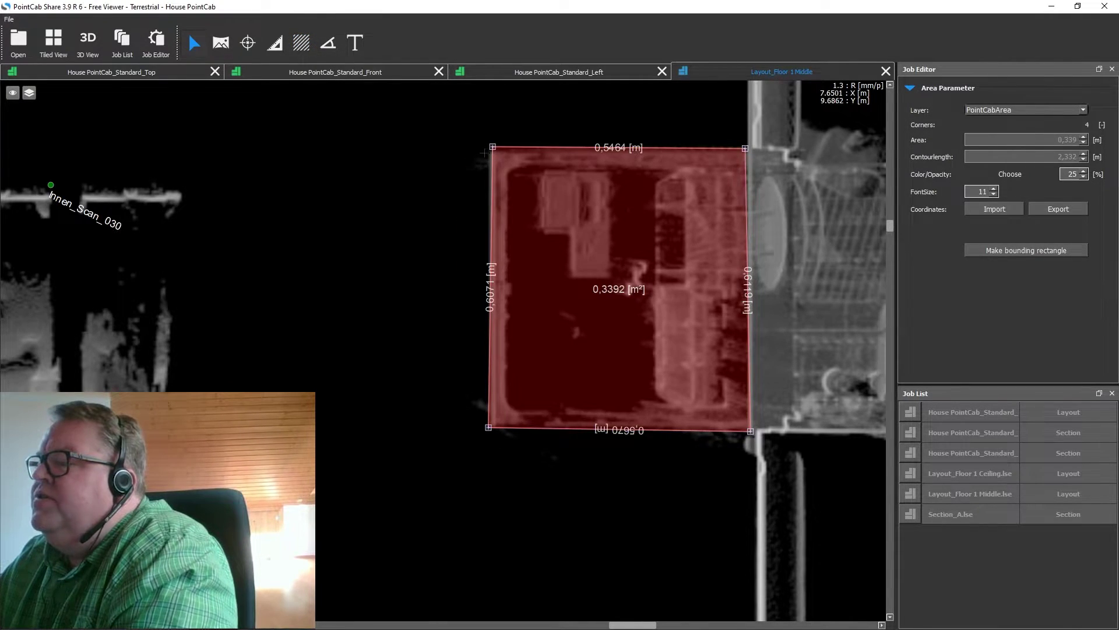
pyautogui.scroll(-3, 463, 507)
pyautogui.scroll(4, 653, 295)
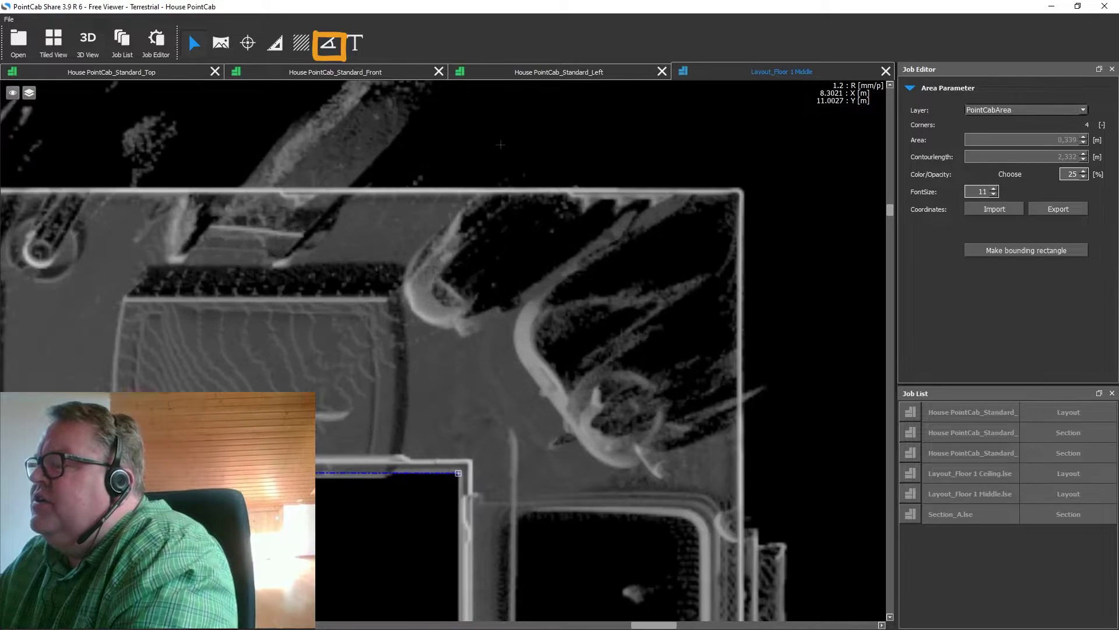
# Add a 90° angle measurement at the room corner
pyautogui.click(329, 43)
pyautogui.click(741, 189)
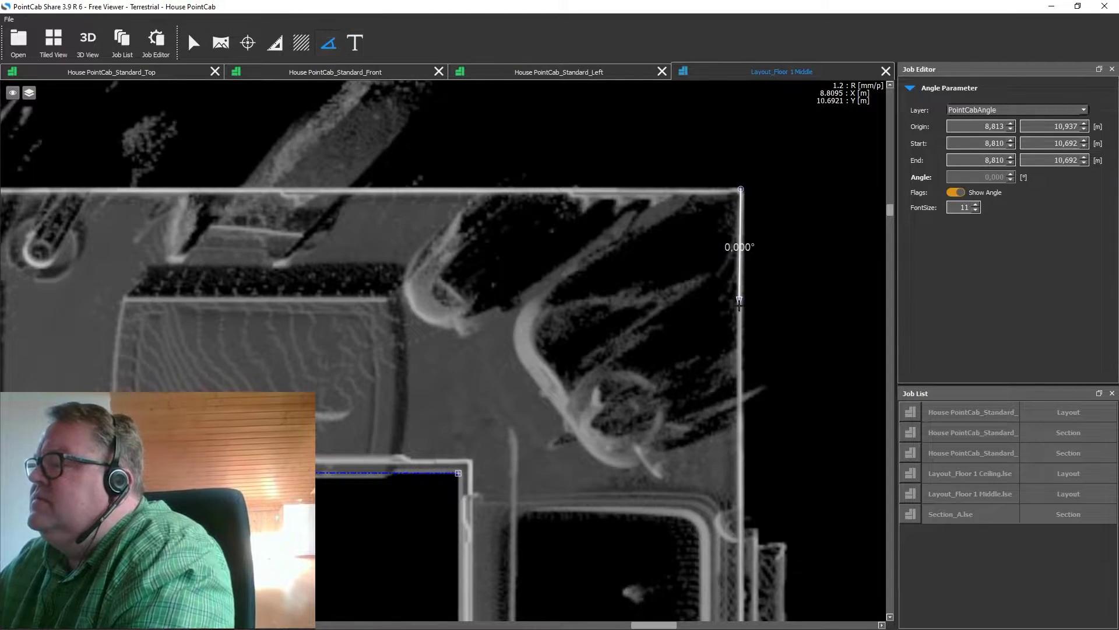
pyautogui.click(740, 299)
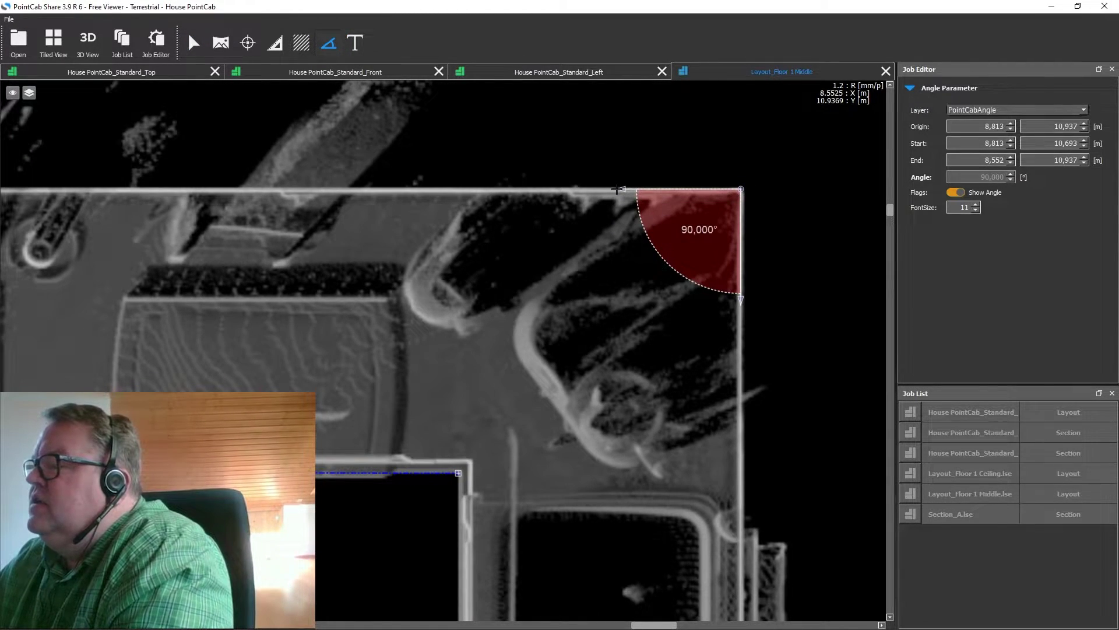
pyautogui.click(617, 190)
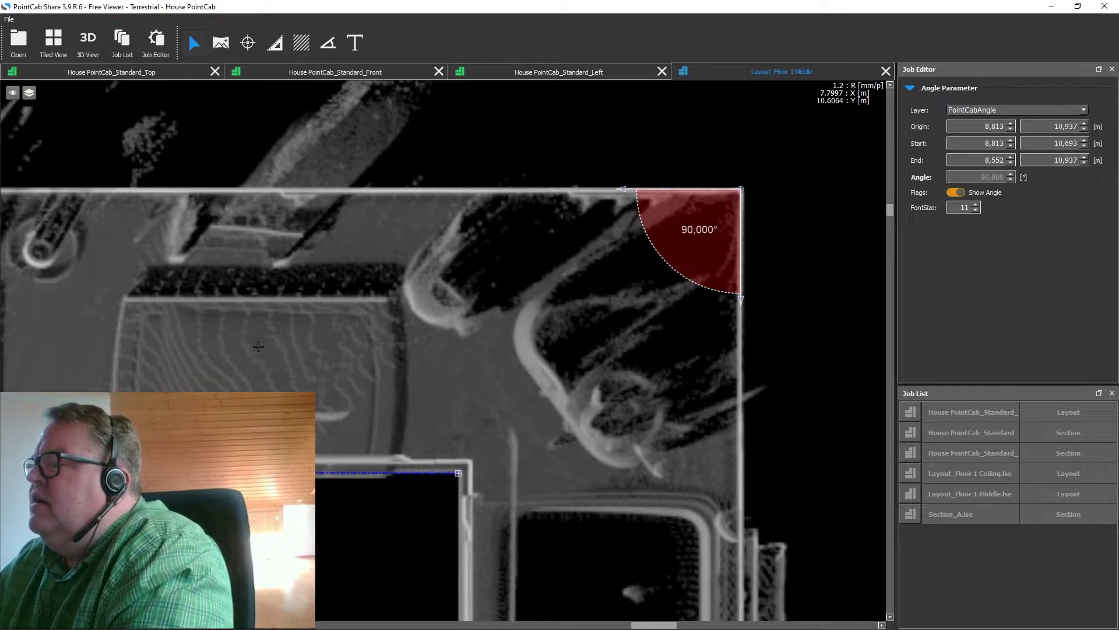
pyautogui.scroll(-2, 270, 341)
pyautogui.scroll(-5, 270, 341)
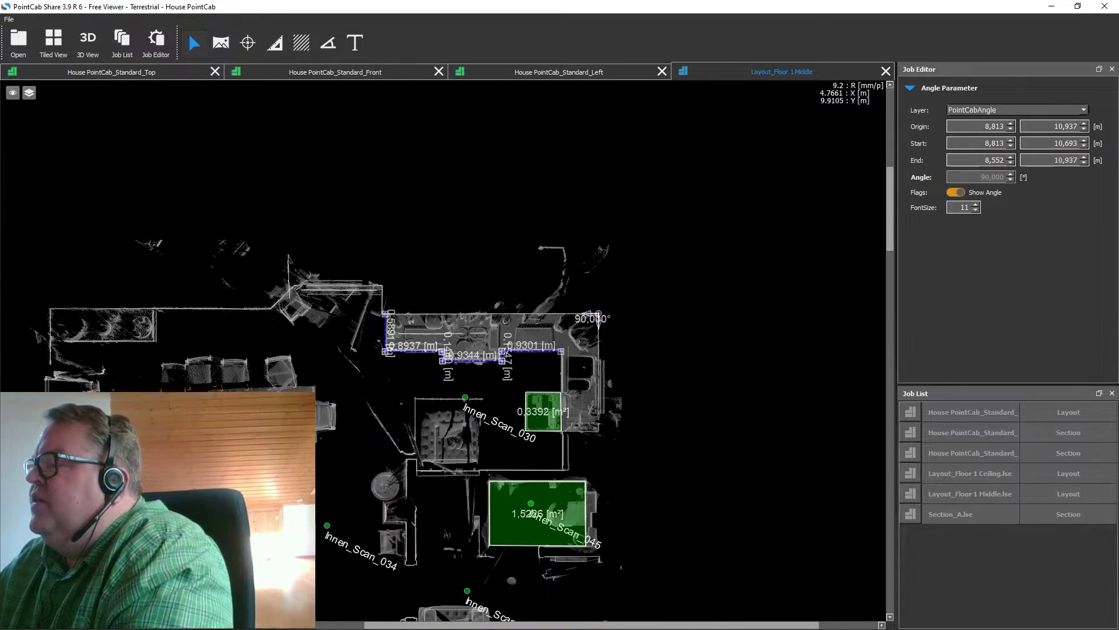
pyautogui.scroll(-2, 754, 312)
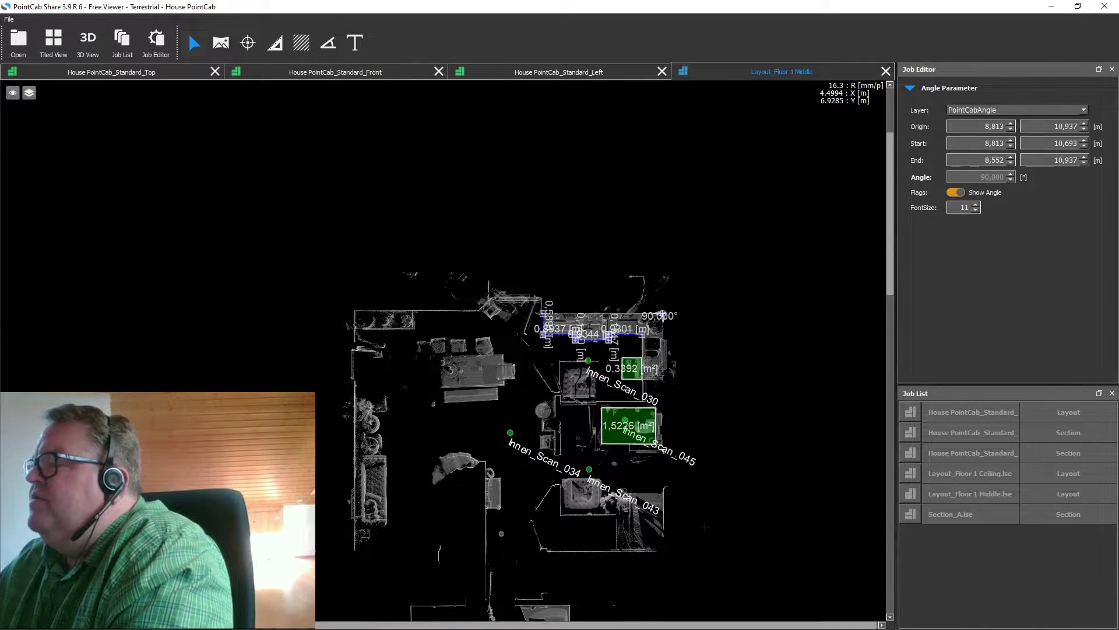
pyautogui.scroll(1, 534, 484)
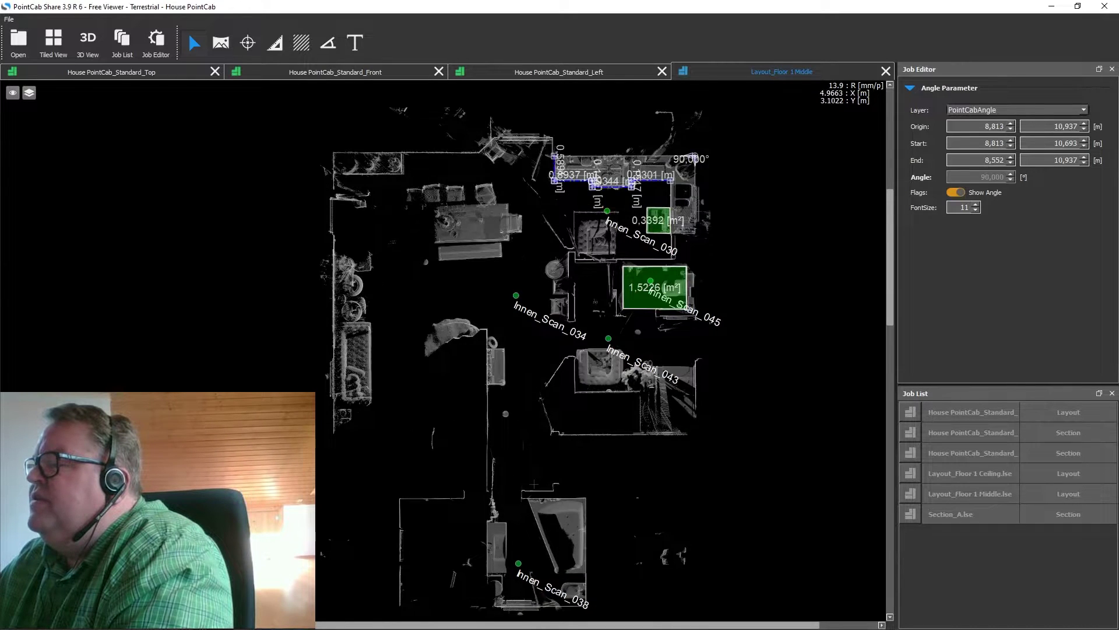
pyautogui.scroll(-2, 534, 484)
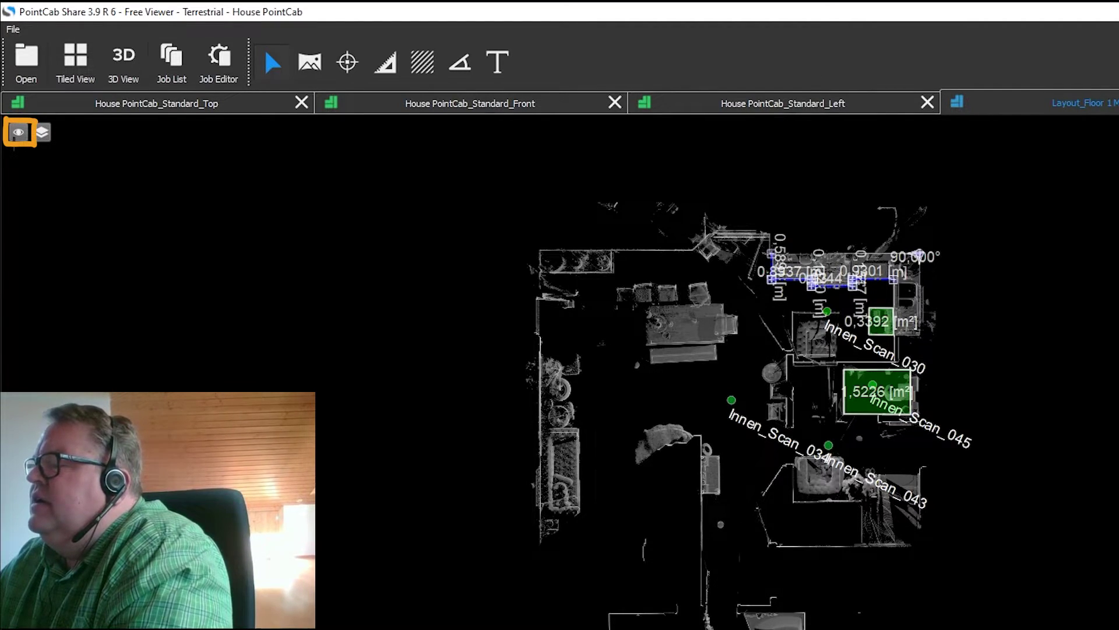
pyautogui.click(18, 133)
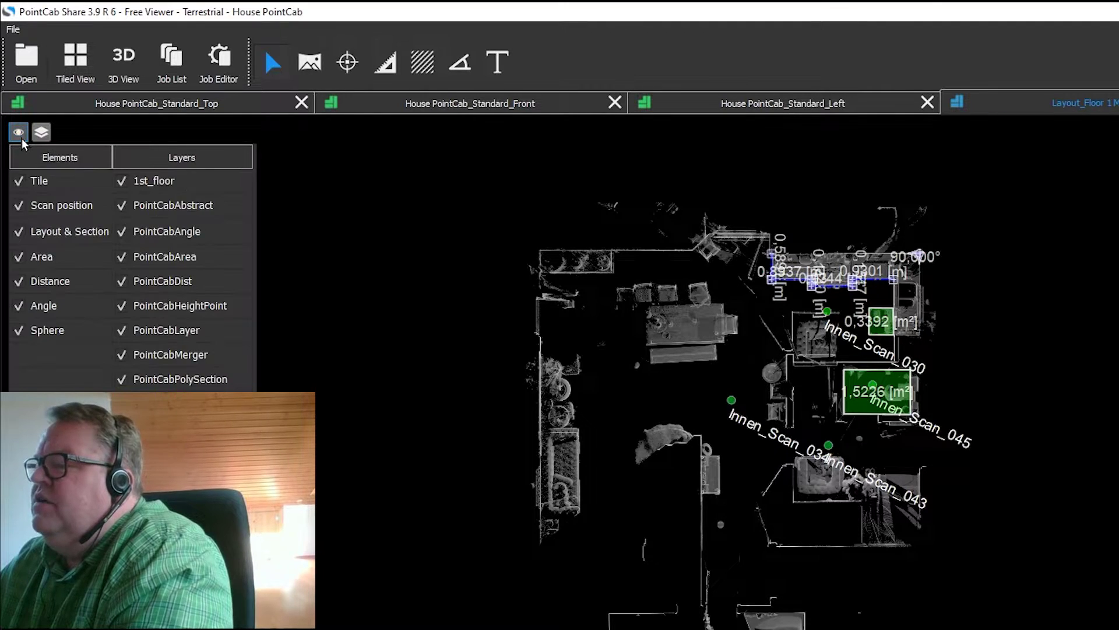
pyautogui.click(21, 206)
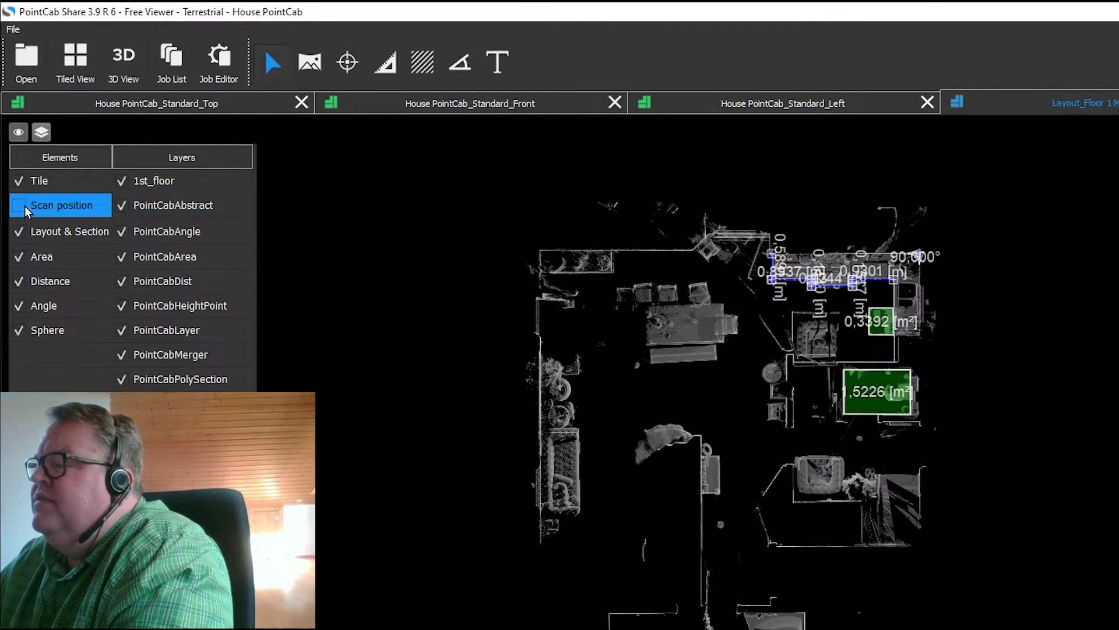
pyautogui.click(20, 258)
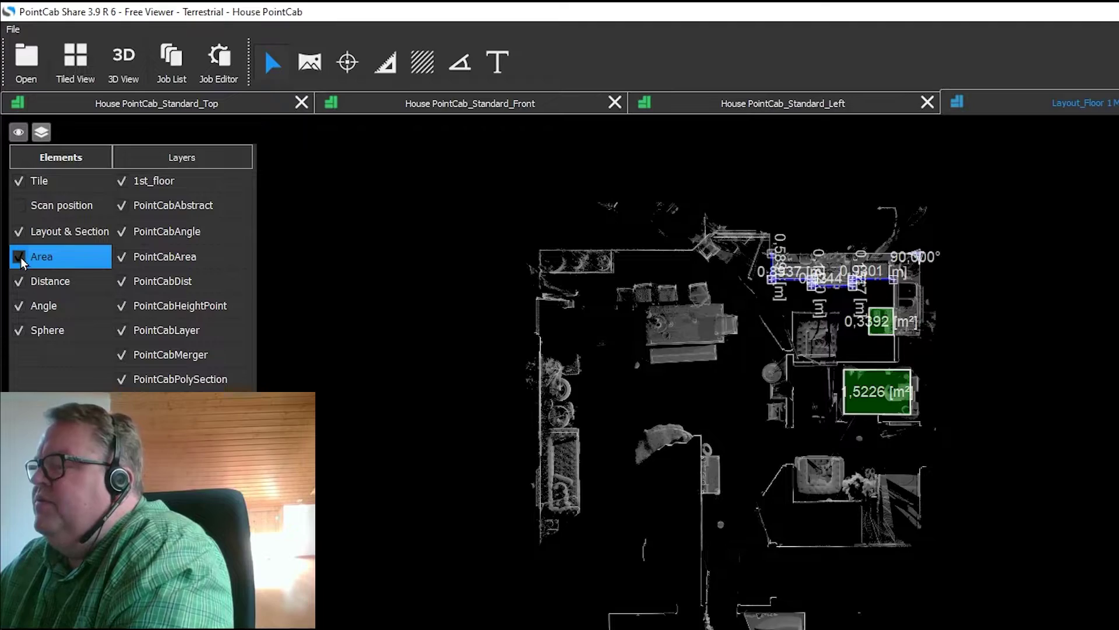
pyautogui.click(20, 261)
pyautogui.click(23, 209)
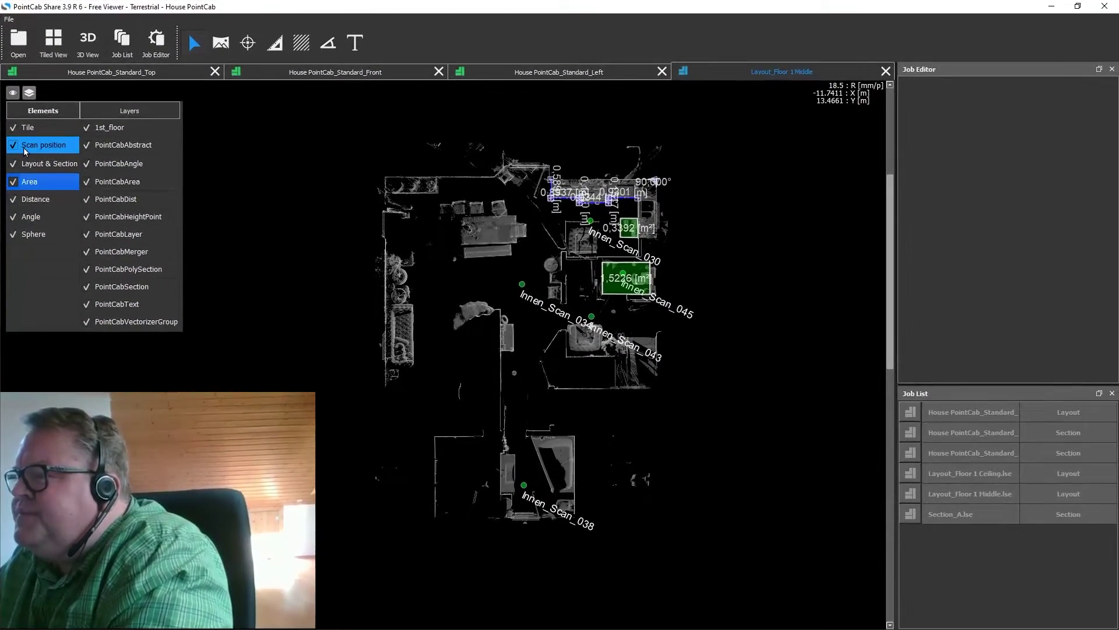
pyautogui.click(13, 93)
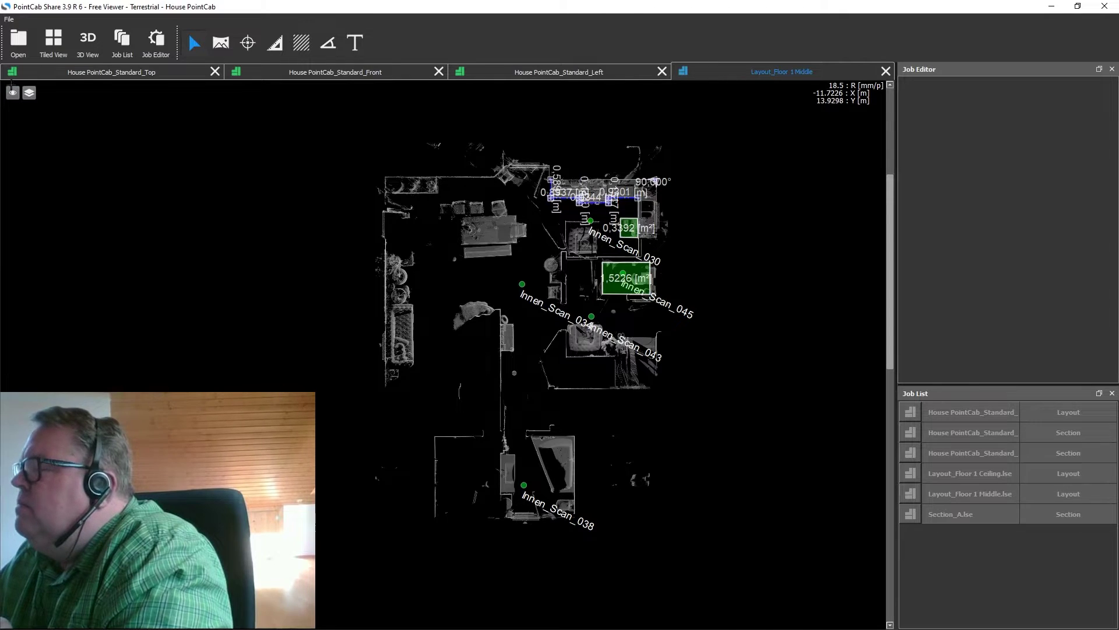
# Open and zoom into the Innen_Scan_034 scan panorama
pyautogui.click(222, 43)
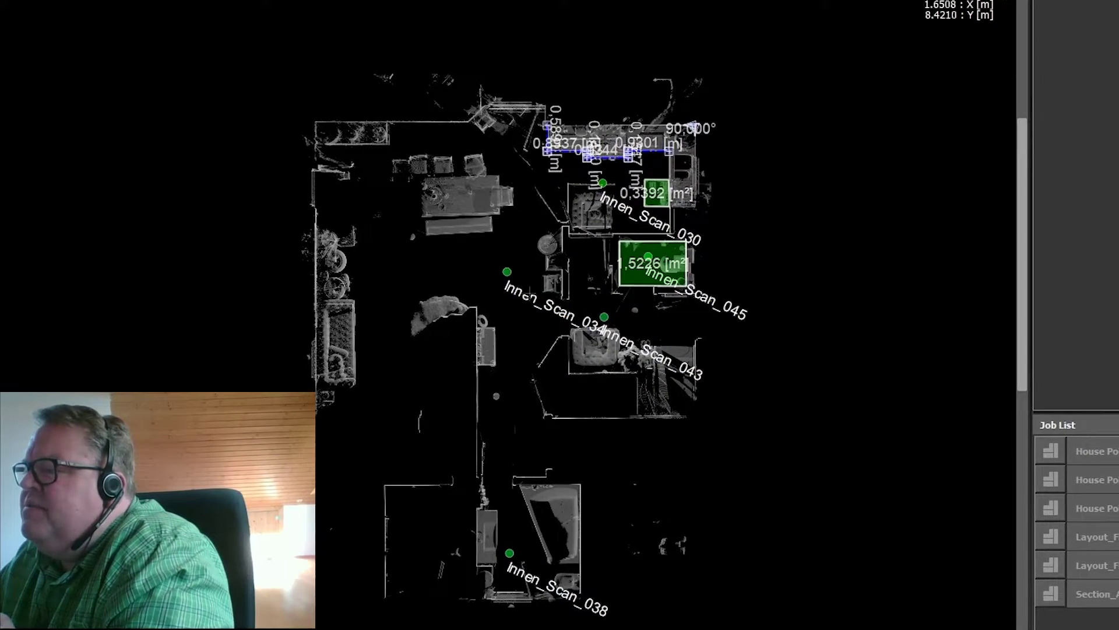
pyautogui.click(507, 272)
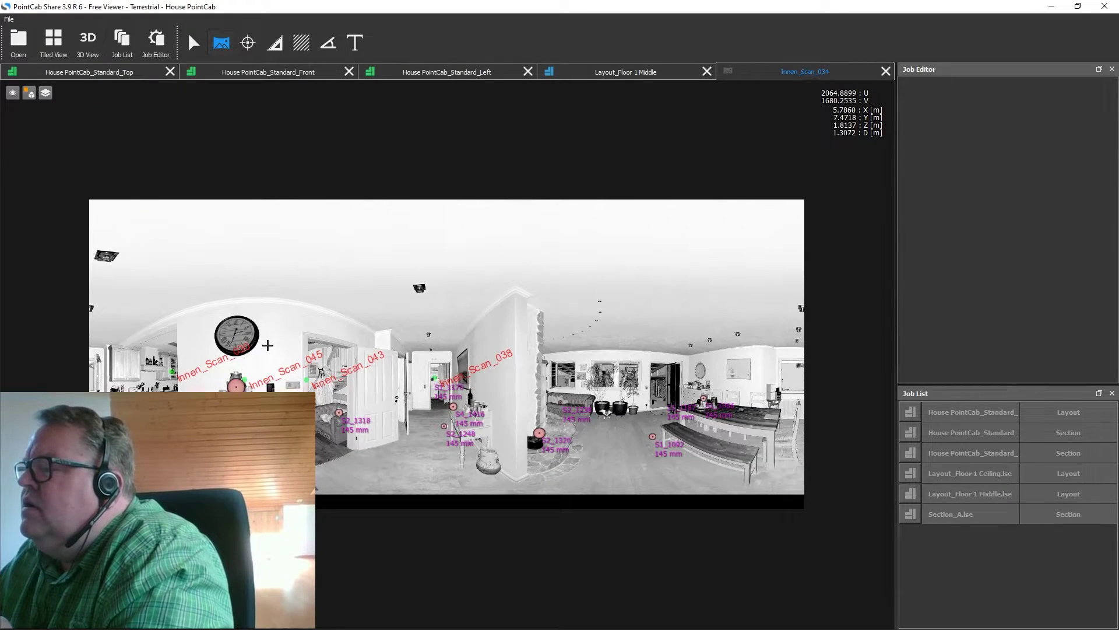
pyautogui.scroll(4, 267, 346)
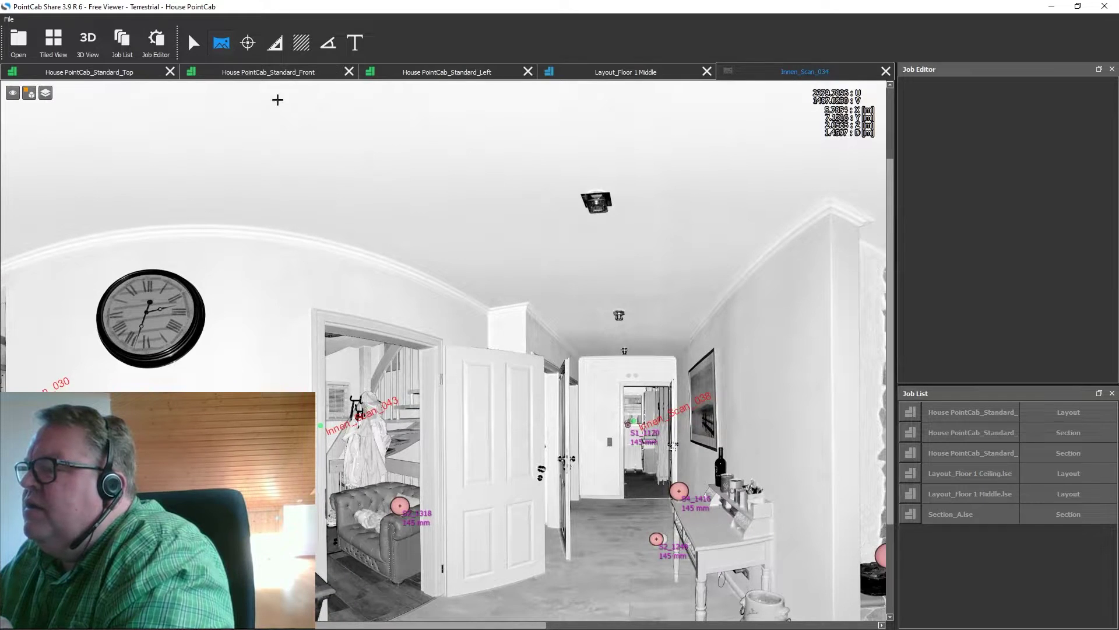
# Measure the 0.8492 m distance across the top of the door frame
pyautogui.click(275, 43)
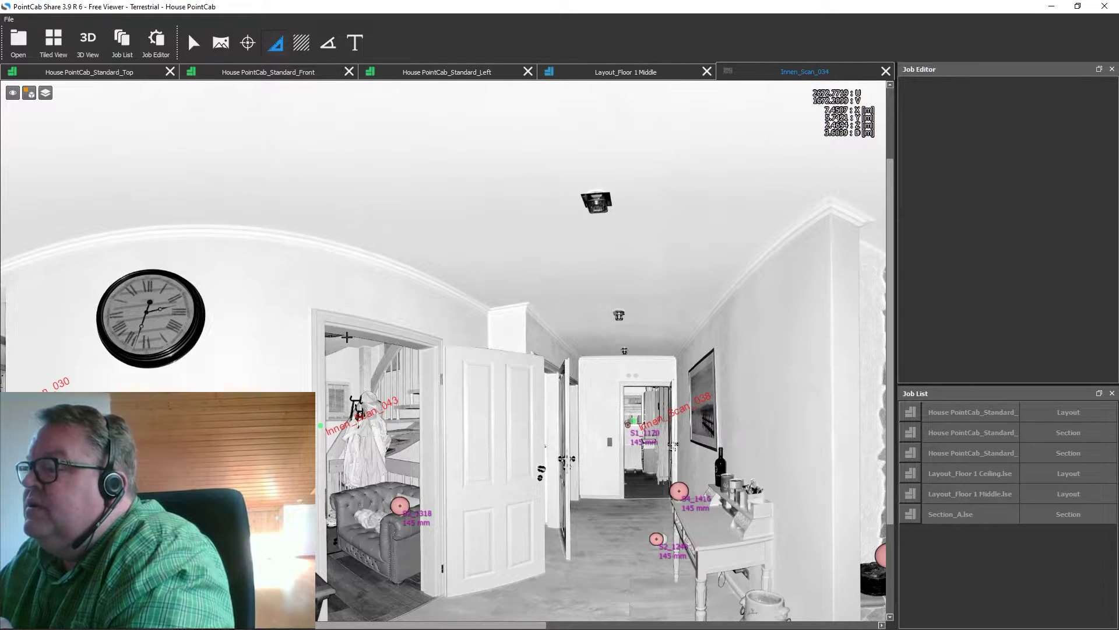
pyautogui.click(324, 321)
pyautogui.click(441, 344)
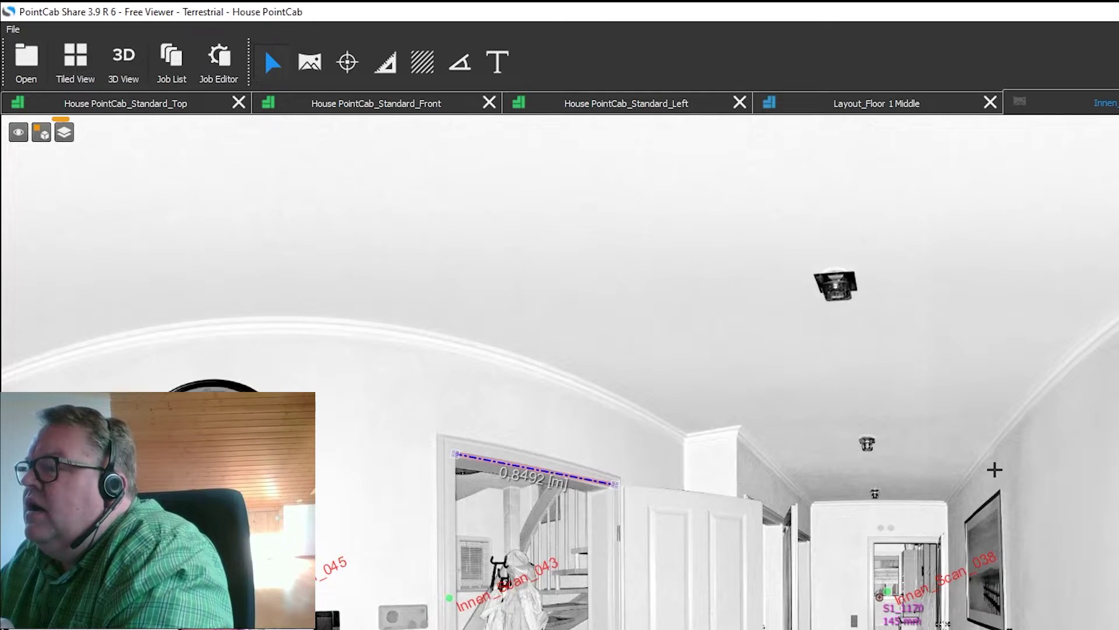
pyautogui.scroll(-3, 624, 524)
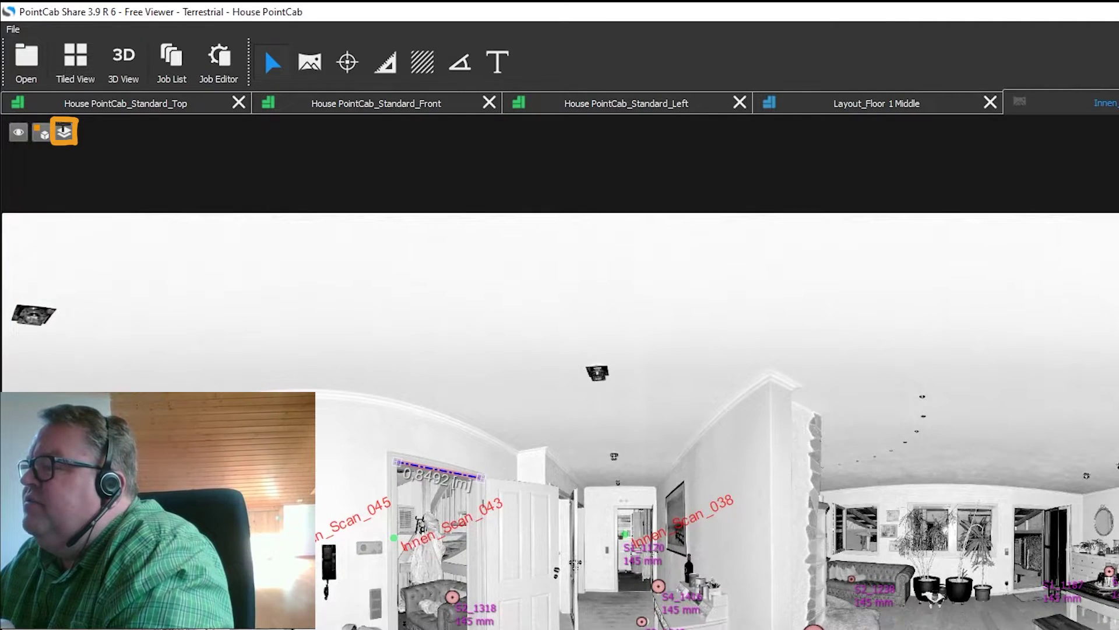
# Show the Innen_Scan_034 panorama coloured by surface Normal
pyautogui.click(65, 133)
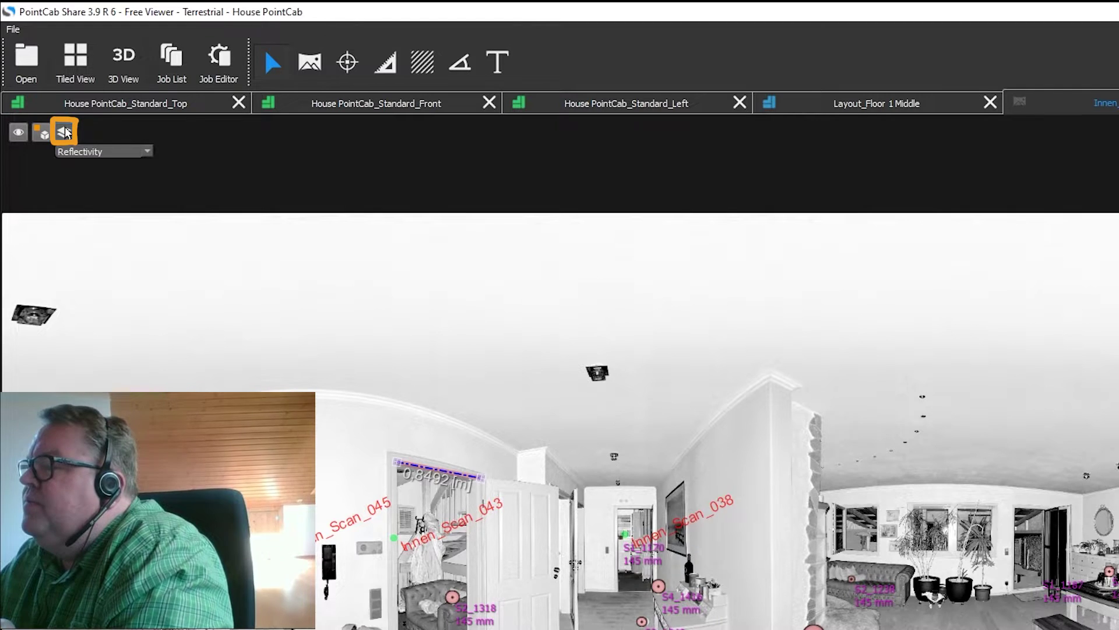
pyautogui.click(147, 152)
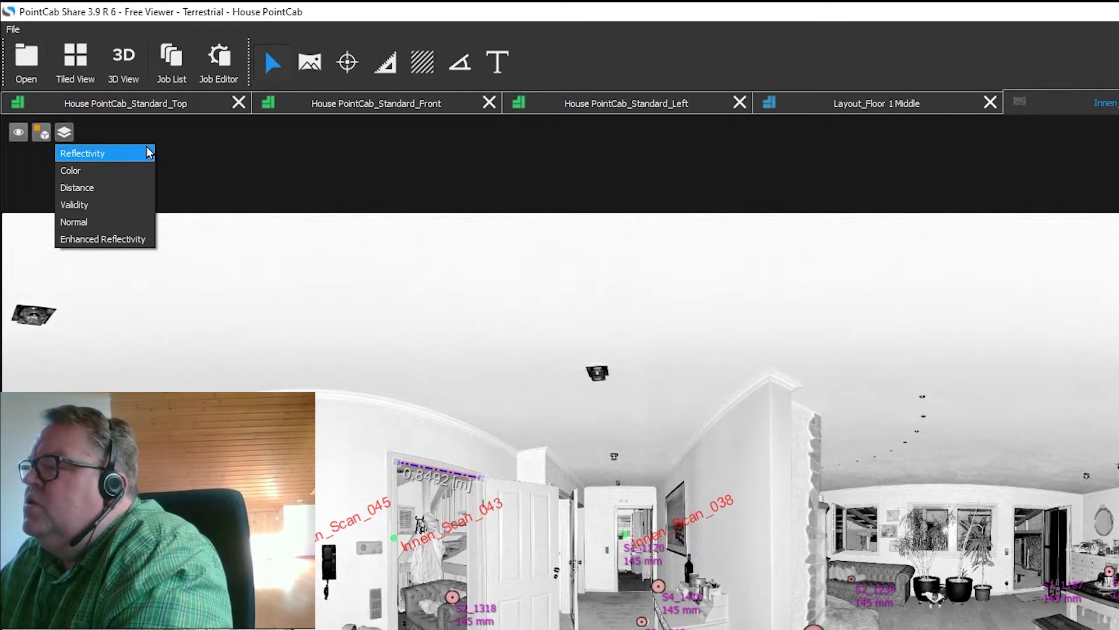
pyautogui.click(90, 223)
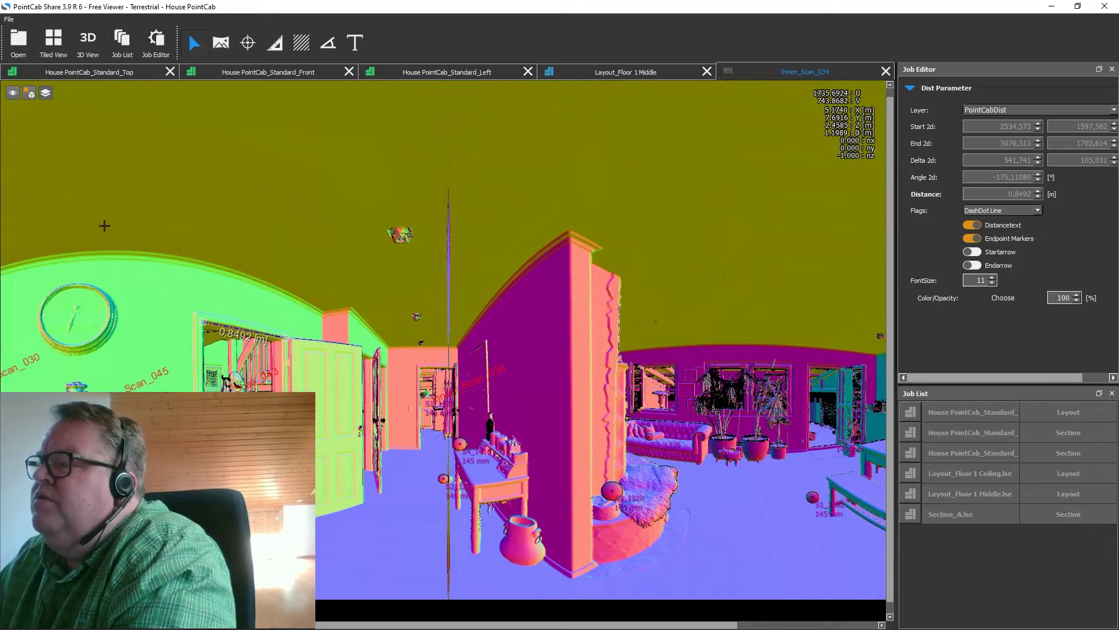
pyautogui.press('d')
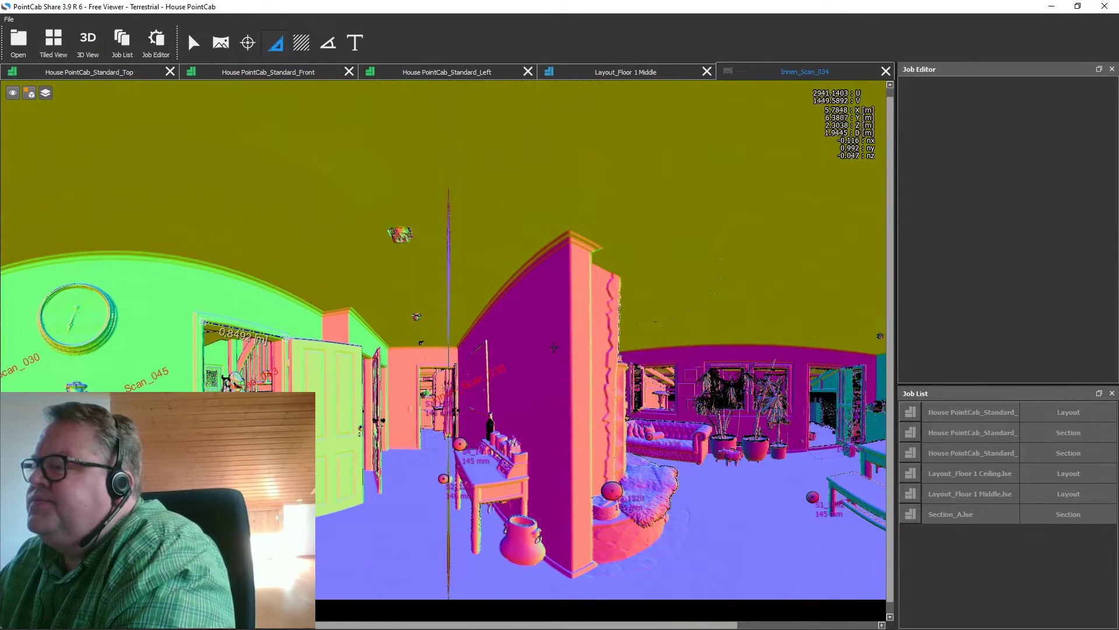
pyautogui.scroll(-5, 811, 379)
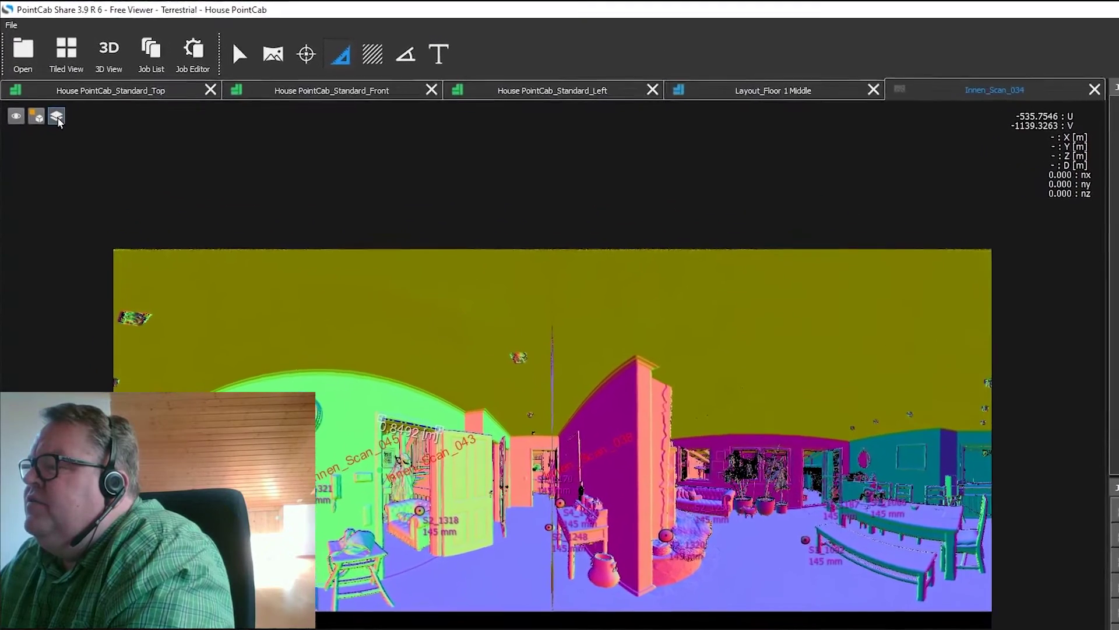
# Change the panorama display mode to black-and-white Validity
pyautogui.click(58, 121)
pyautogui.click(70, 140)
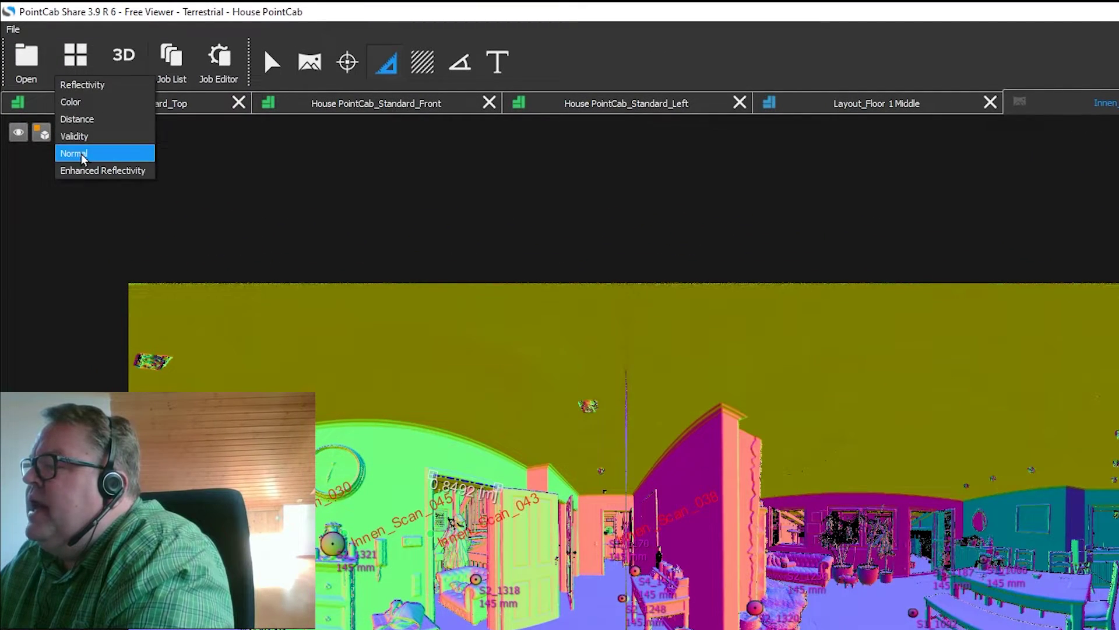
pyautogui.click(127, 140)
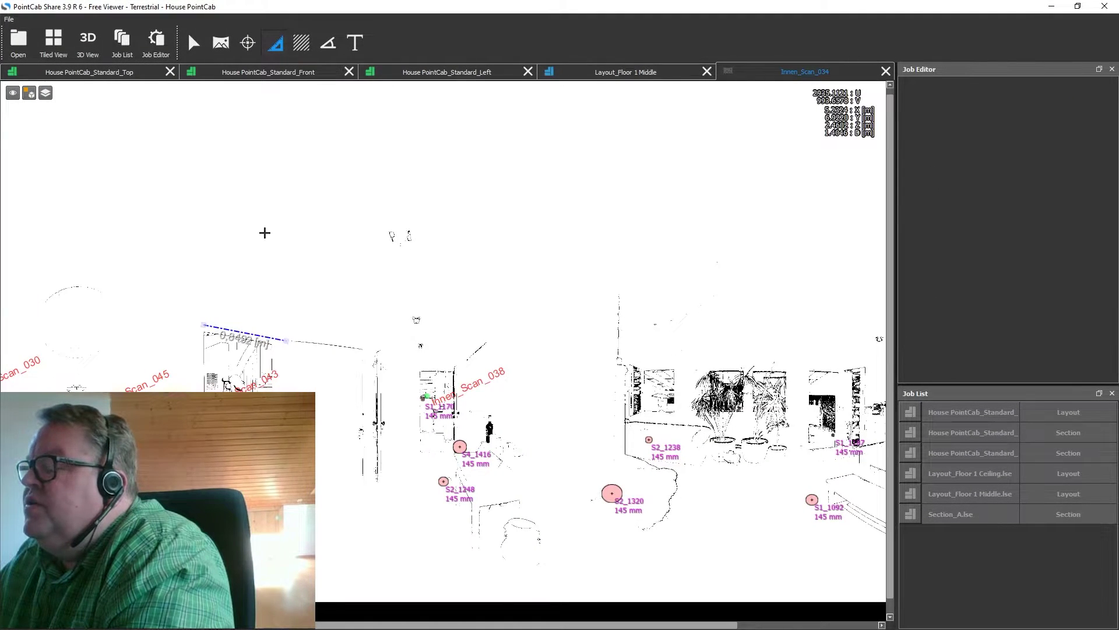
pyautogui.scroll(-1, 243, 274)
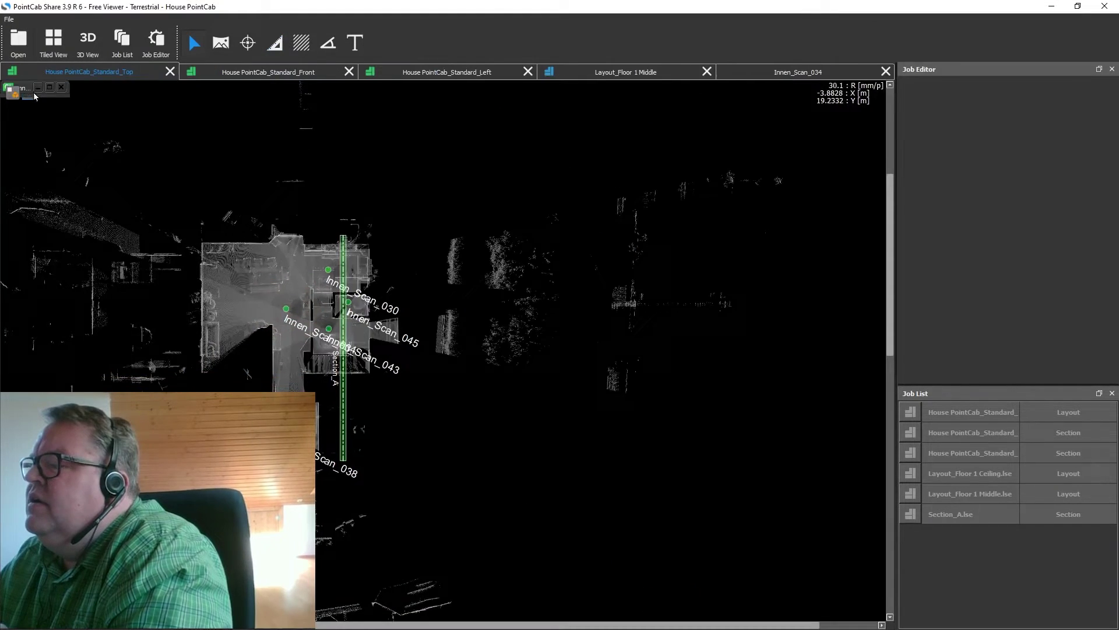
pyautogui.click(45, 134)
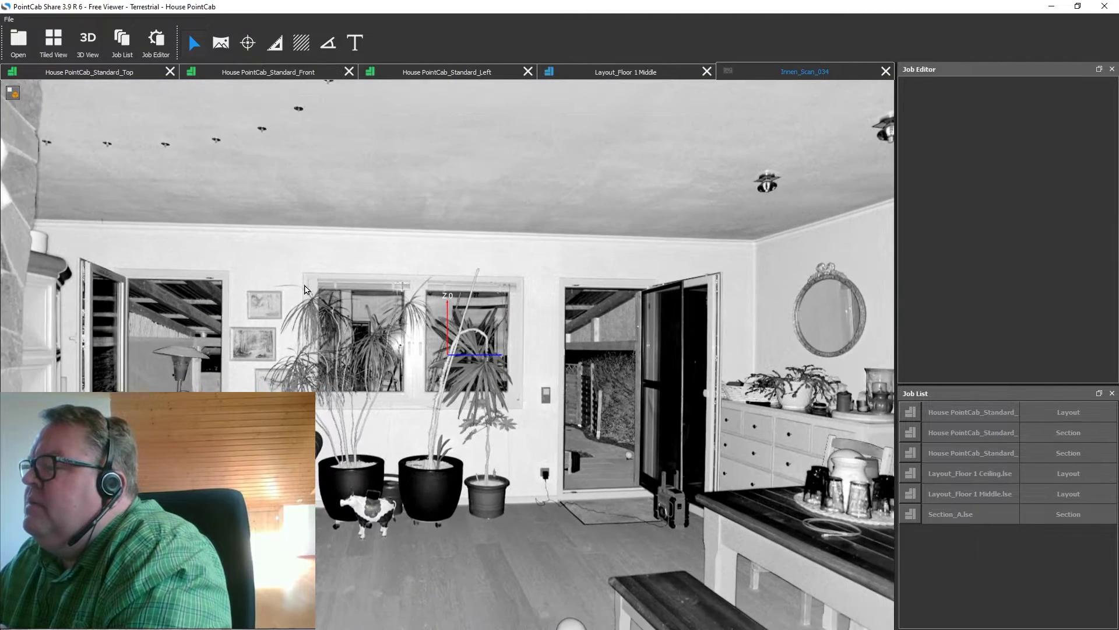
pyautogui.scroll(-3, 304, 290)
pyautogui.doubleClick(432, 348)
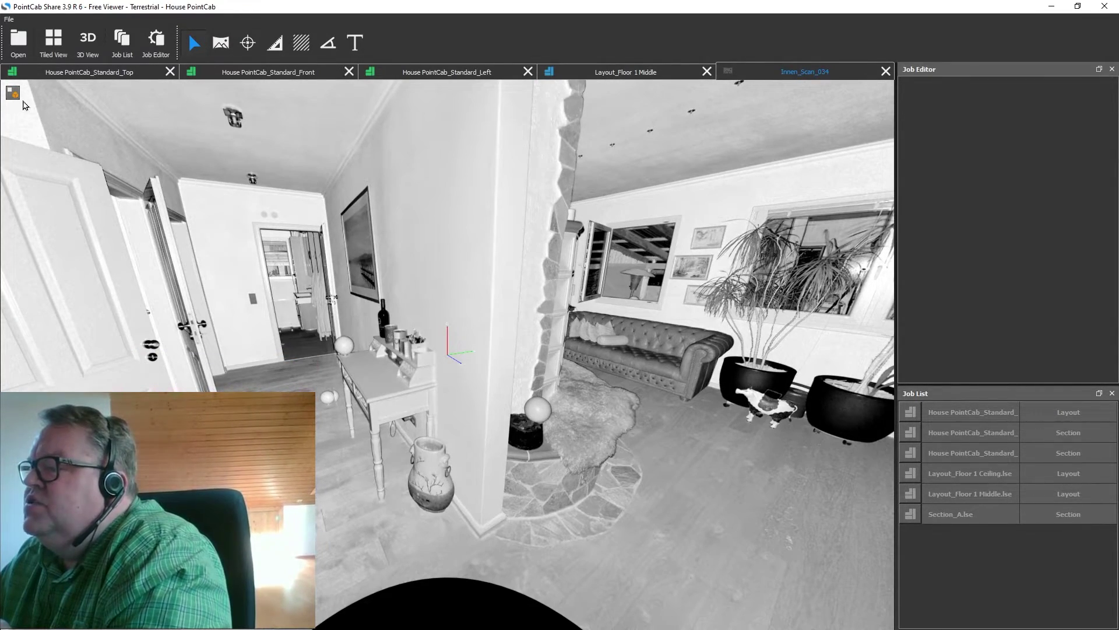
pyautogui.click(12, 93)
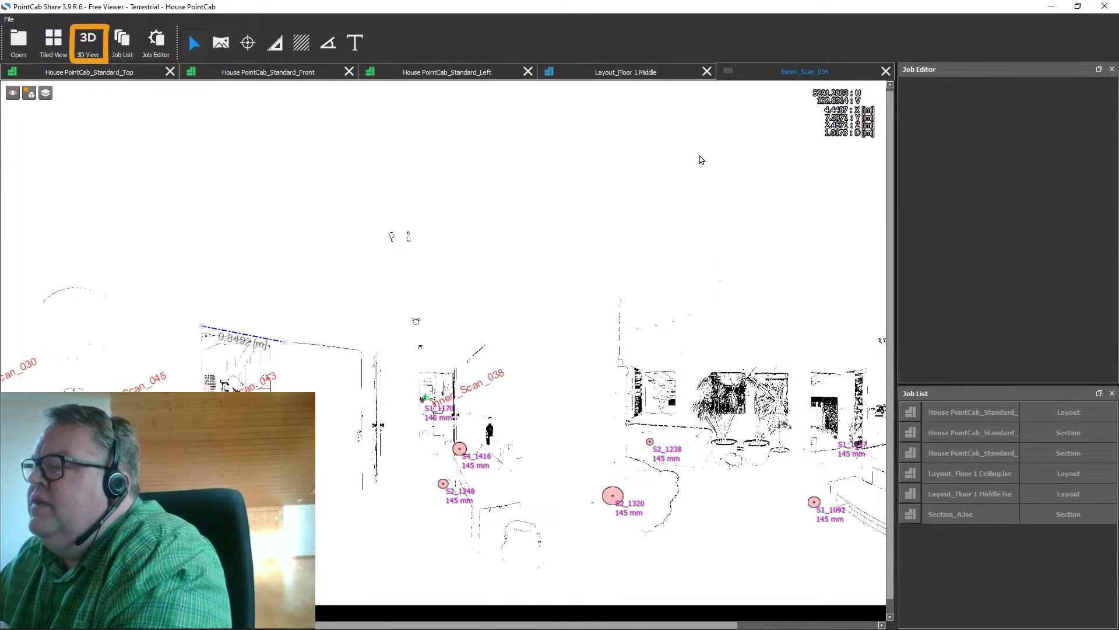
# Open a full-size tabbed 3D View and zoom to the grid origin showing scan positions like Innen_Scan_034
pyautogui.click(53, 42)
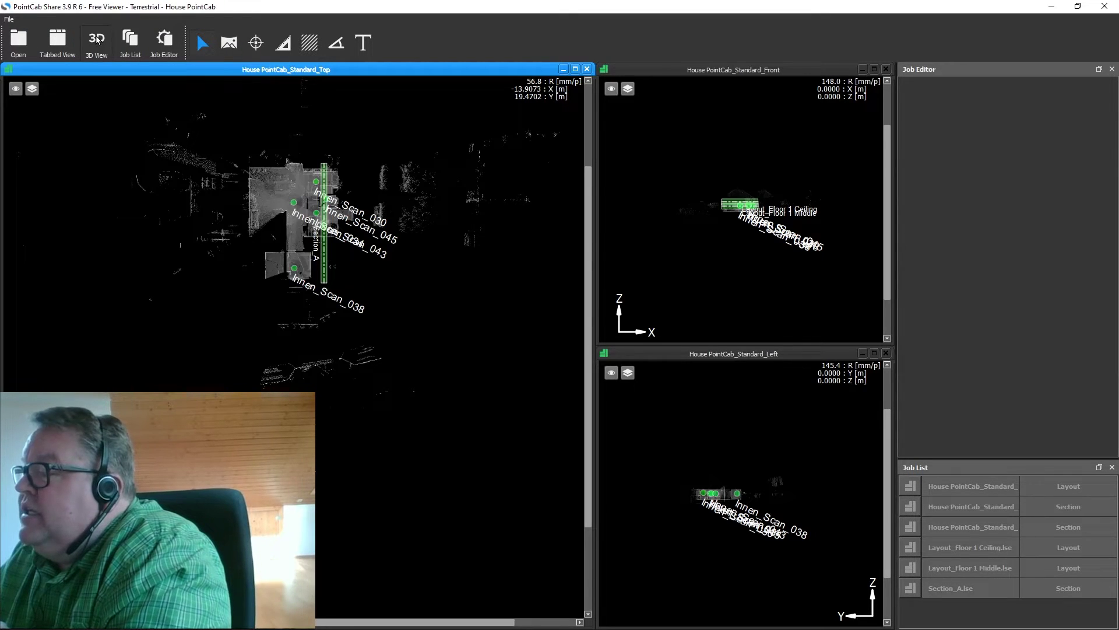
pyautogui.click(97, 40)
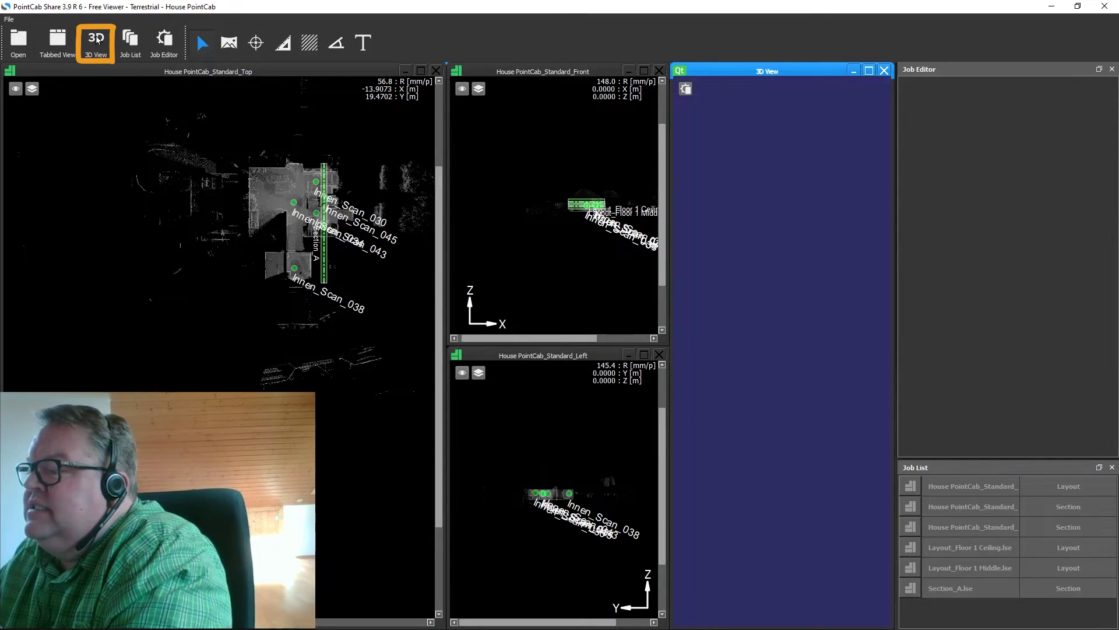
pyautogui.click(57, 41)
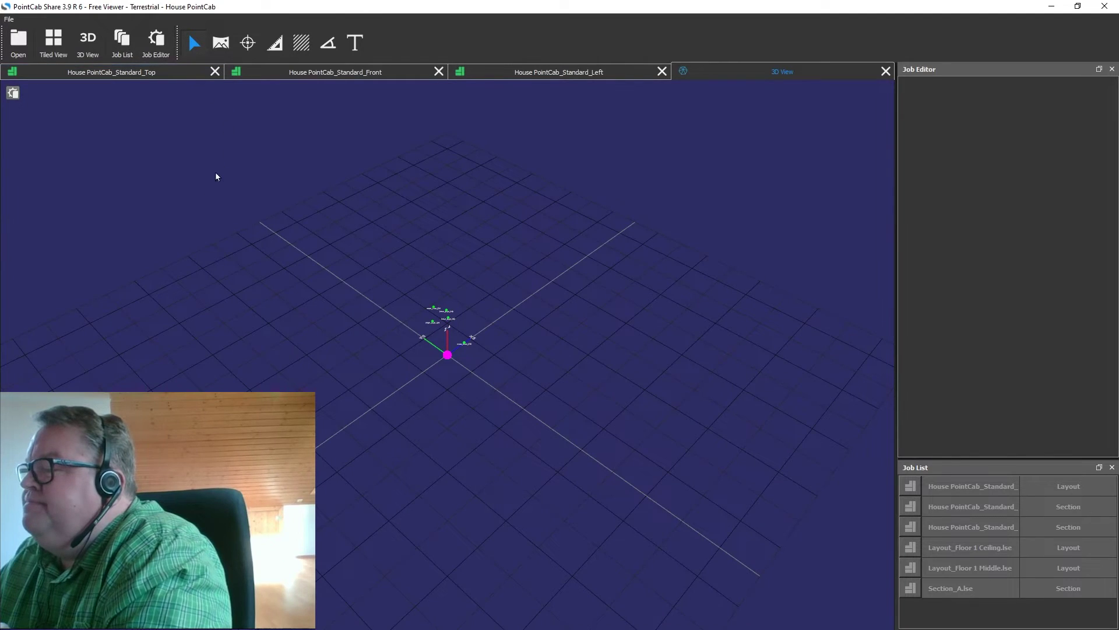
pyautogui.scroll(1, 430, 333)
pyautogui.scroll(5, 430, 333)
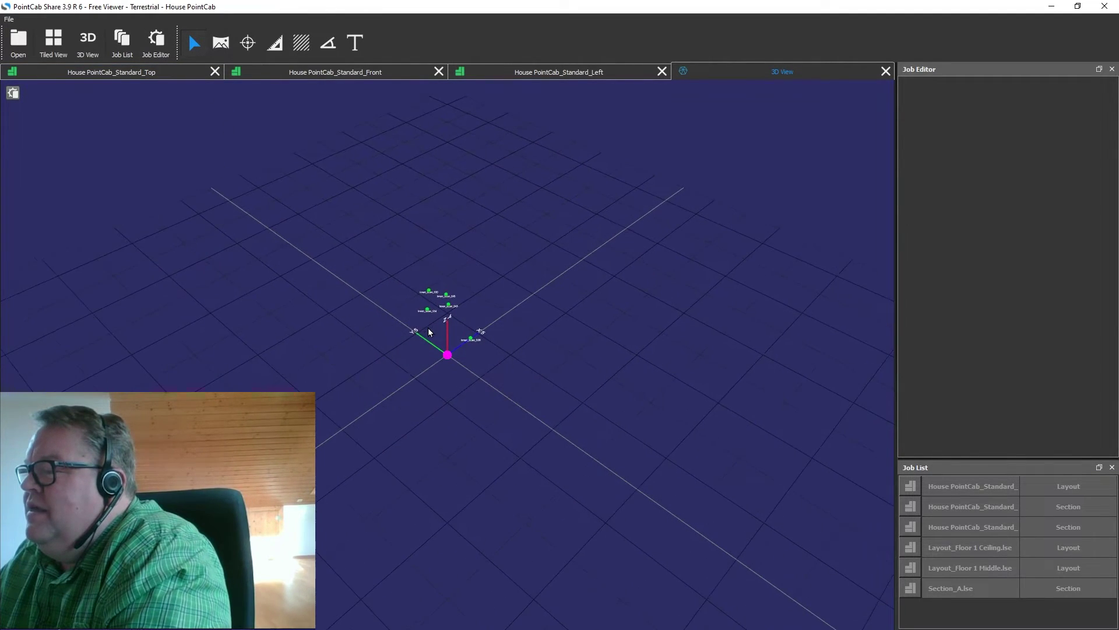
pyautogui.scroll(3, 430, 333)
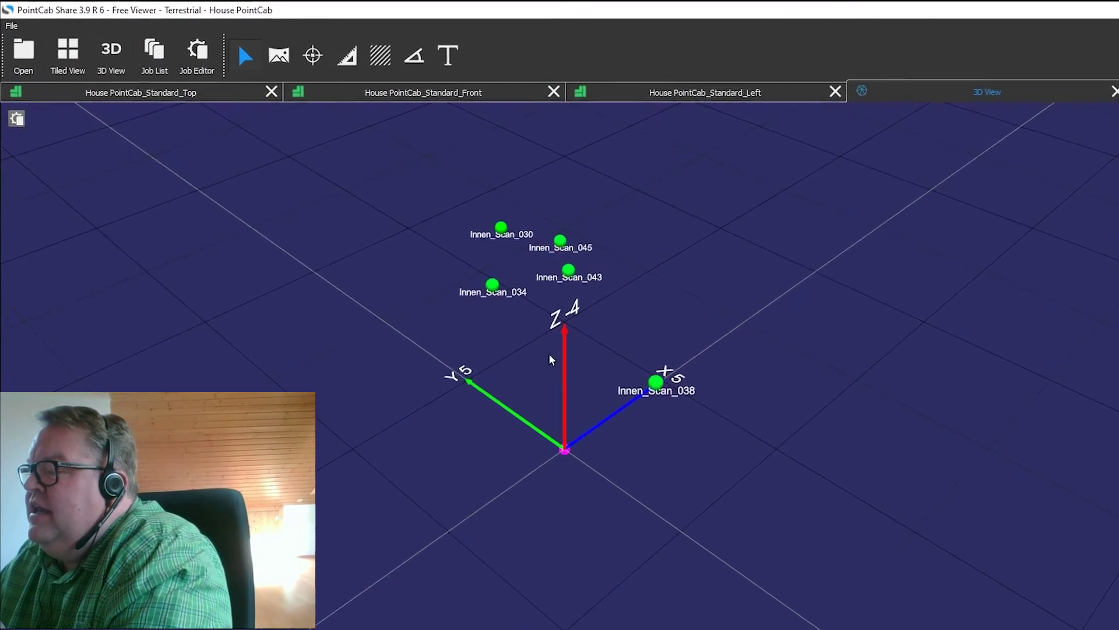
# In the 3D view settings, tick the Scan Positions > EG group to load all five scans
pyautogui.click(18, 133)
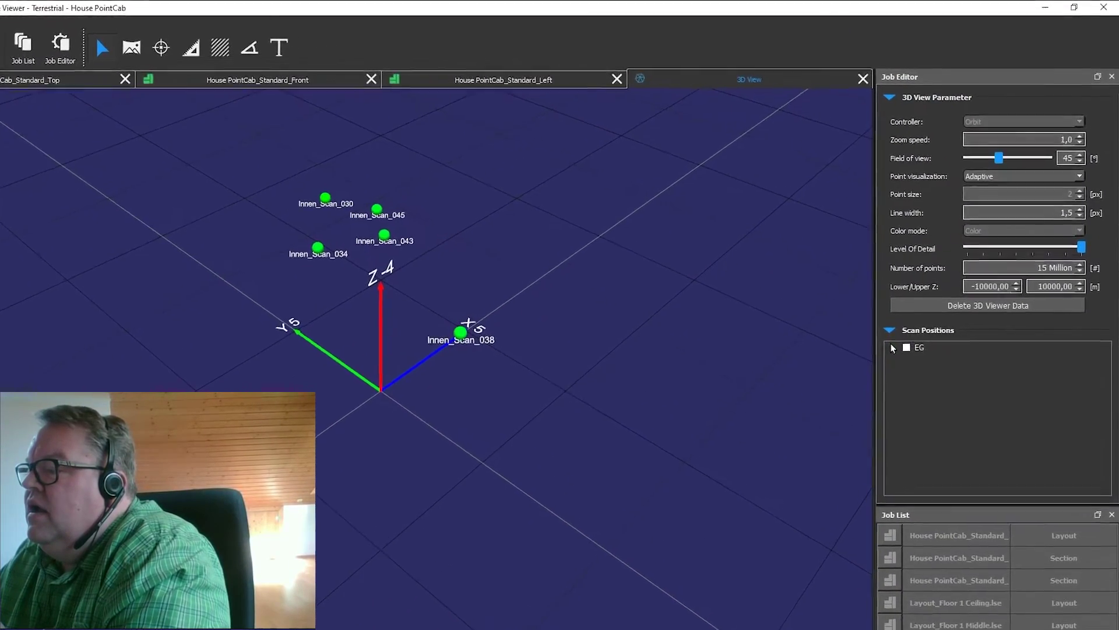
pyautogui.click(892, 348)
pyautogui.click(907, 348)
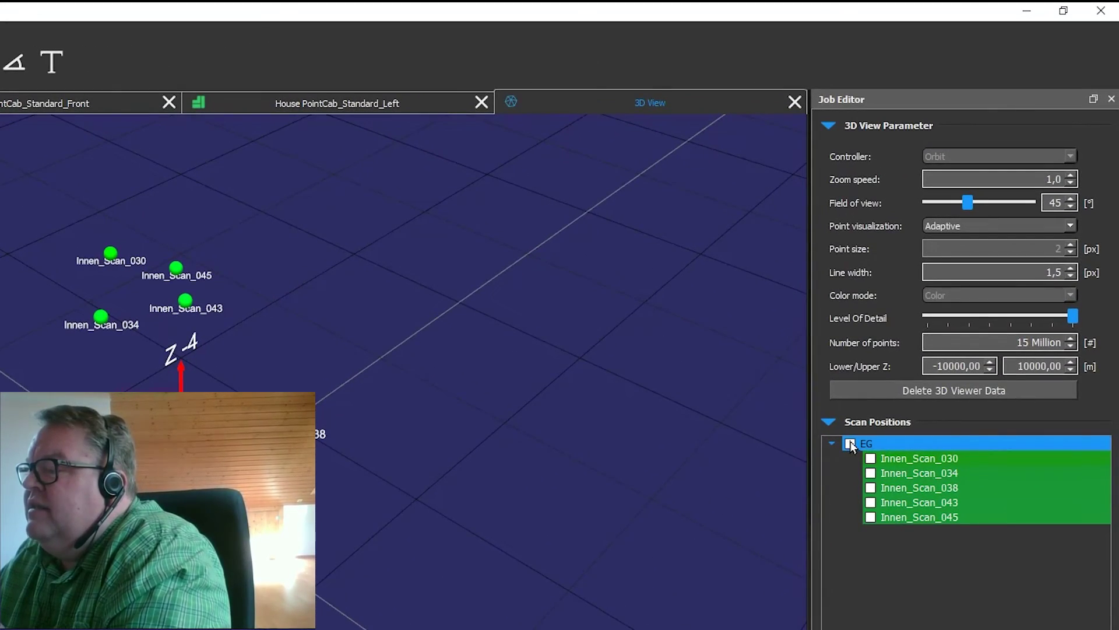
pyautogui.click(850, 444)
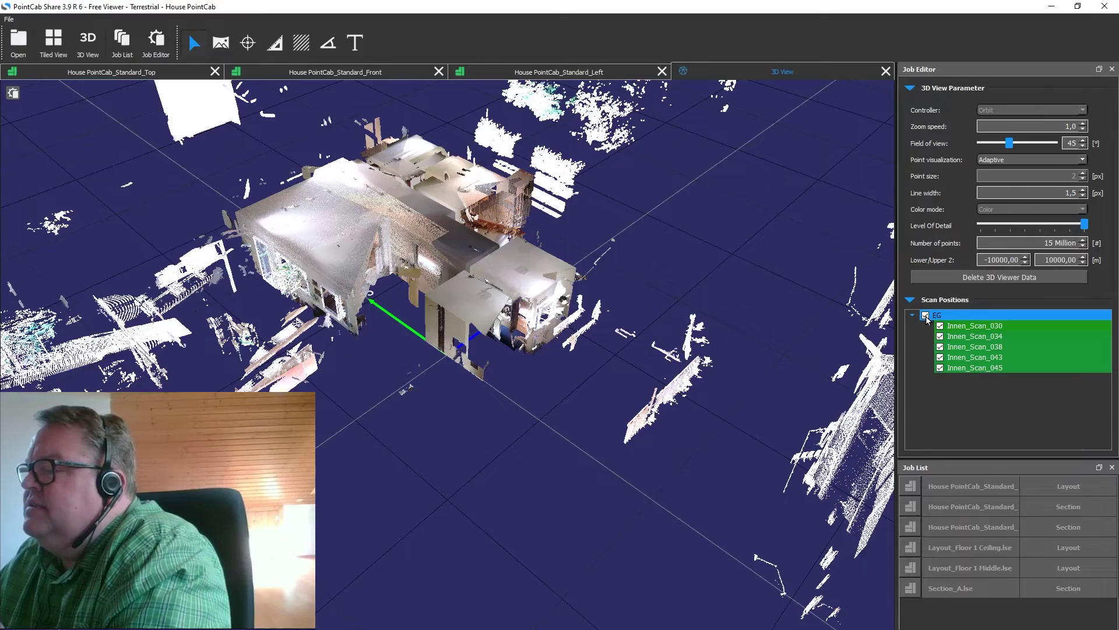
pyautogui.scroll(5, 452, 215)
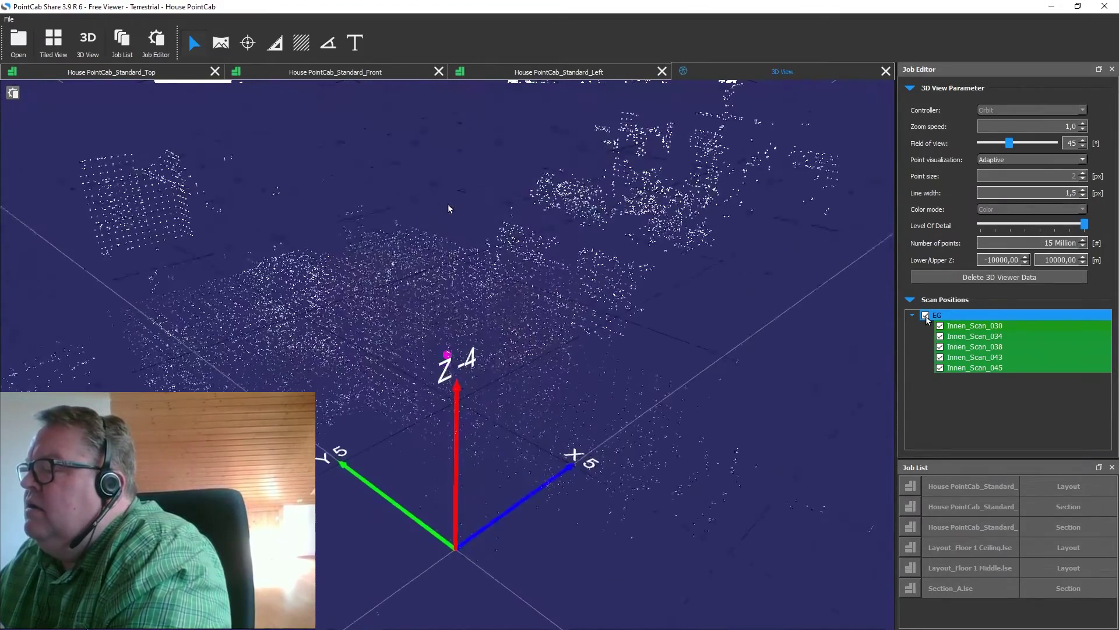
pyautogui.scroll(-5, 450, 207)
pyautogui.scroll(5, 424, 348)
pyautogui.scroll(-5, 422, 348)
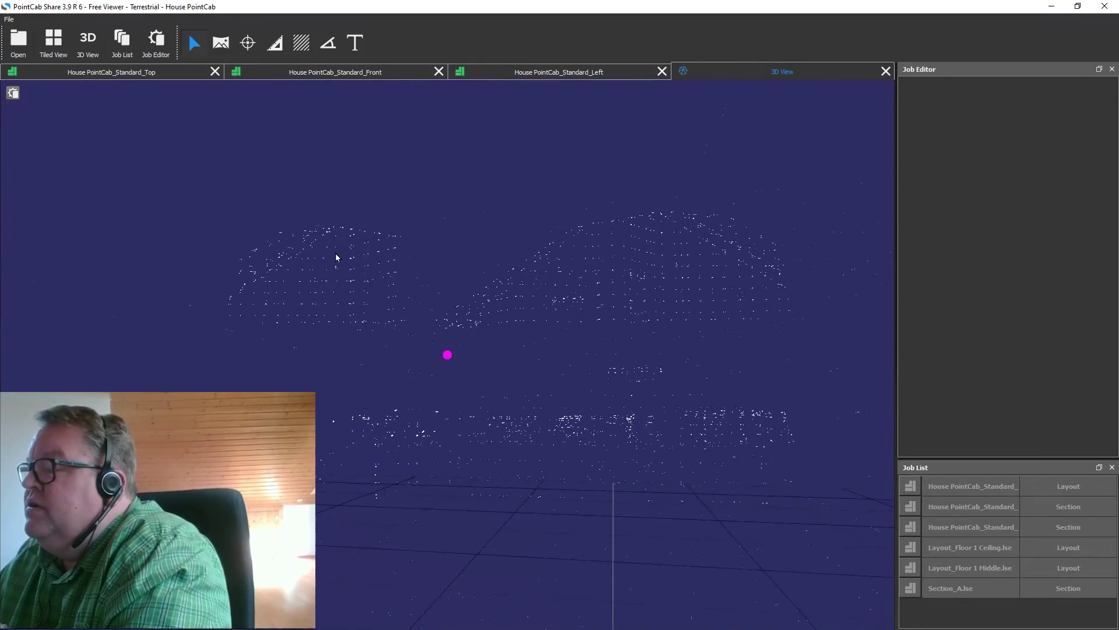
# Zoom and orbit inside the house point cloud toward the clock wall and kitchen
pyautogui.scroll(5, 599, 367)
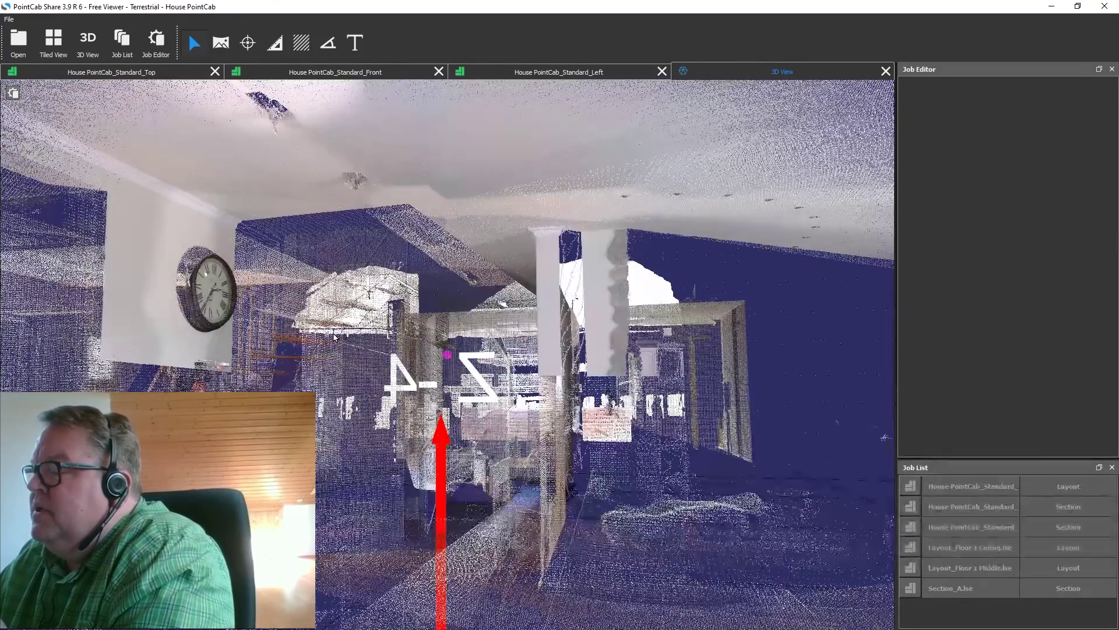
pyautogui.scroll(3, 162, 347)
pyautogui.moveTo(162, 346); pyautogui.dragTo(770, 413)
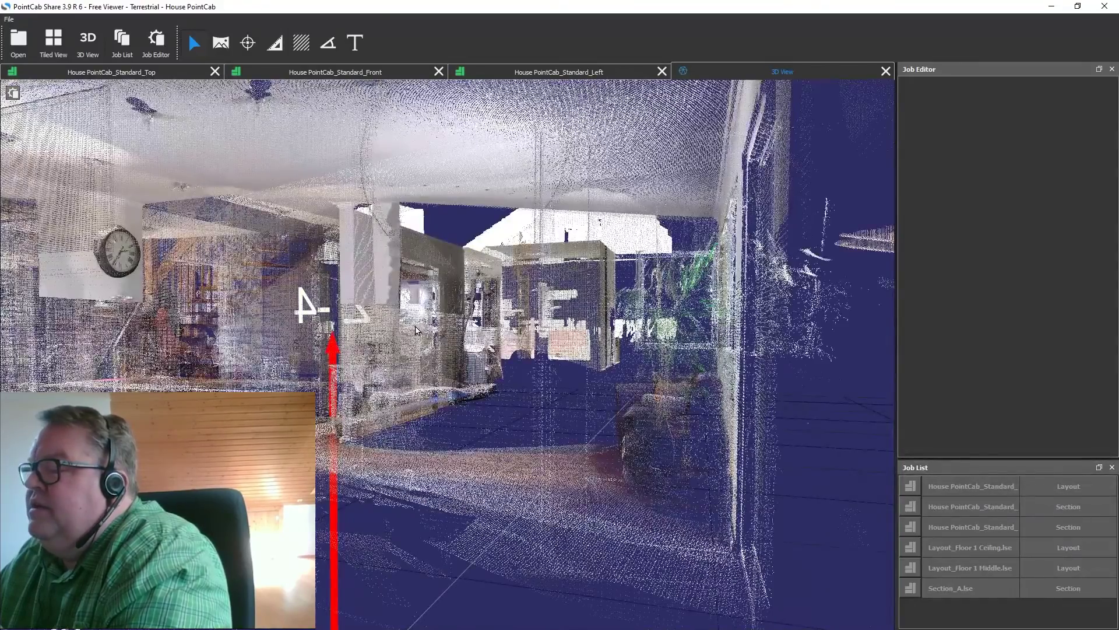
pyautogui.scroll(4, 413, 330)
pyautogui.scroll(5, 414, 329)
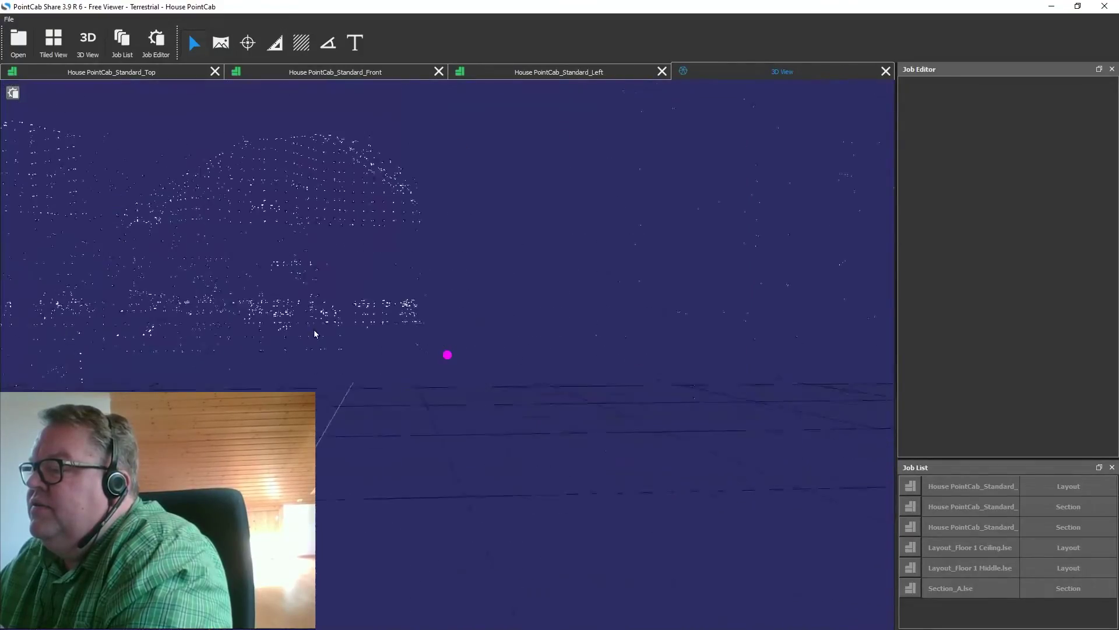
pyautogui.scroll(5, 413, 330)
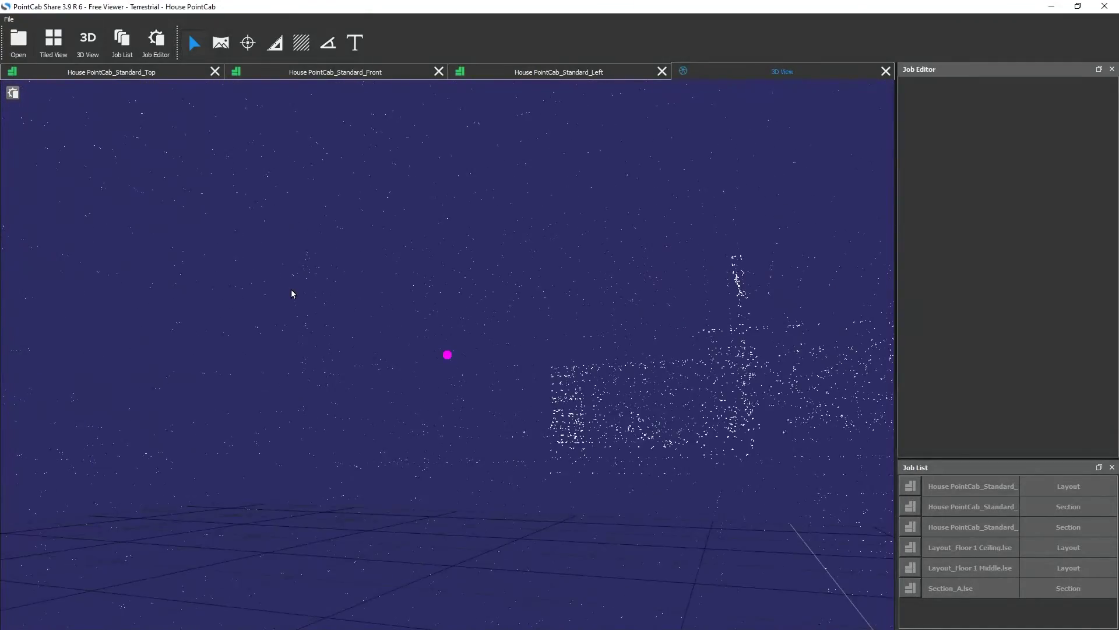